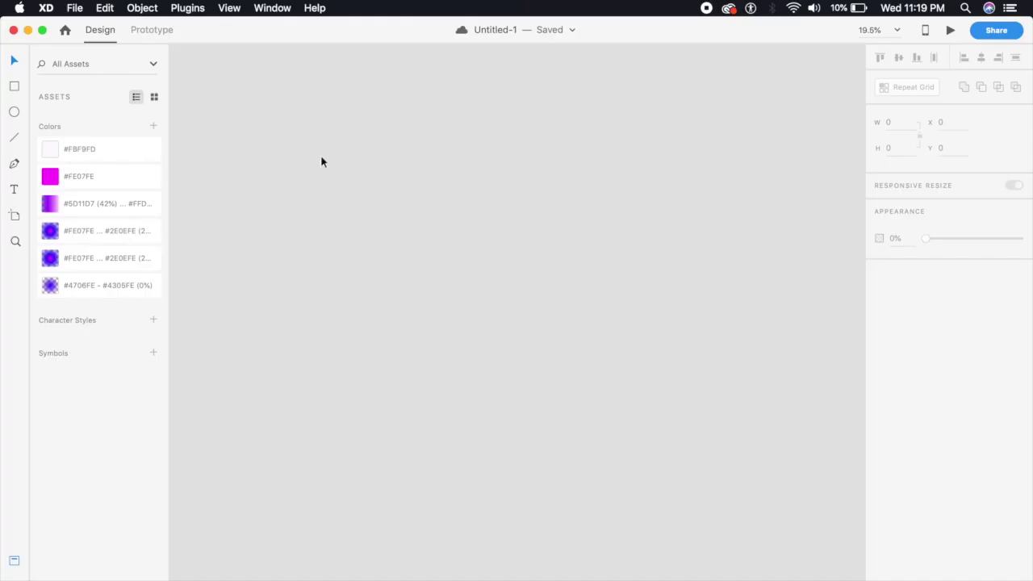
Step: Select the Artboard tool so the preset device artboard sizes appear
left_click(11, 220)
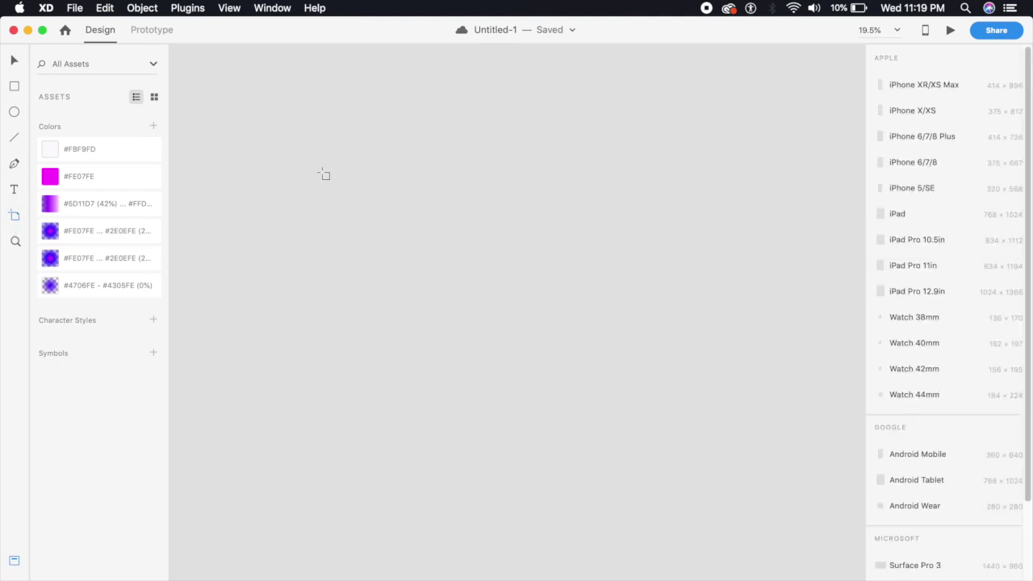
Step: Draw an artboard and set its width and height to 1000
mouse_move(323, 162)
left_mouse_down()
mouse_move(551, 389)
mouse_move(630, 484)
mouse_move(653, 491)
left_mouse_up()
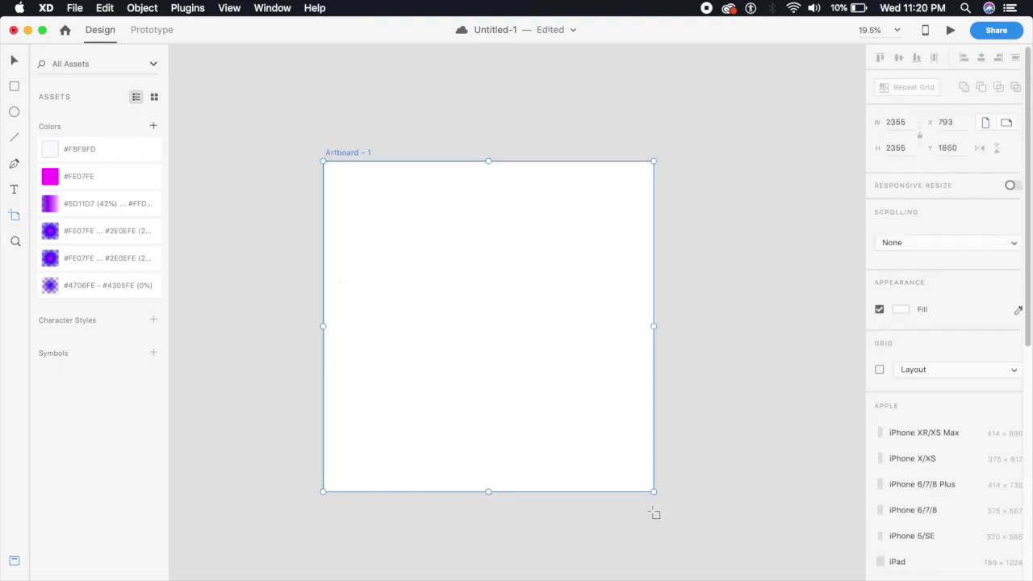
left_click(15, 62)
left_click(897, 120)
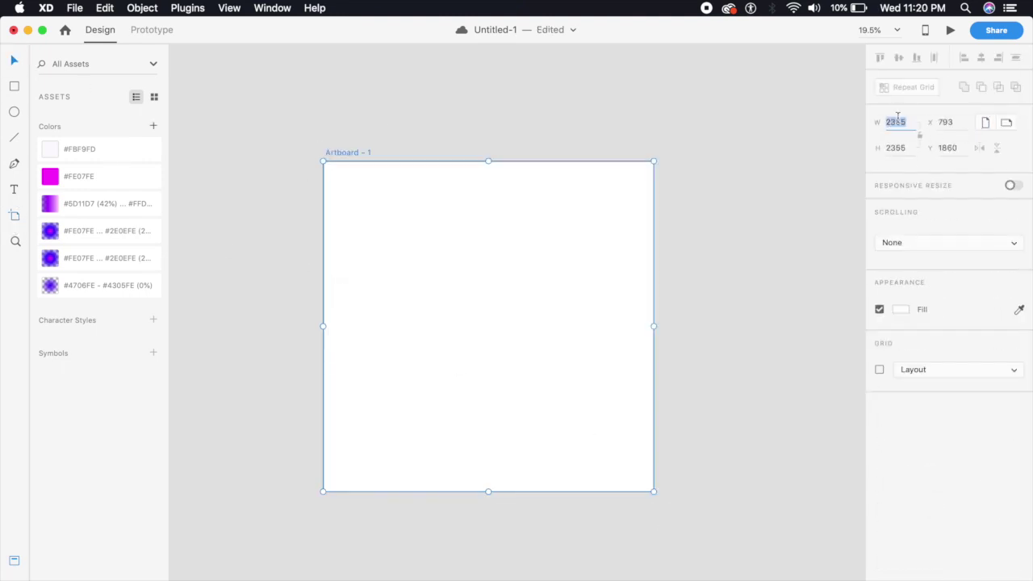
type("1000")
left_click(904, 148)
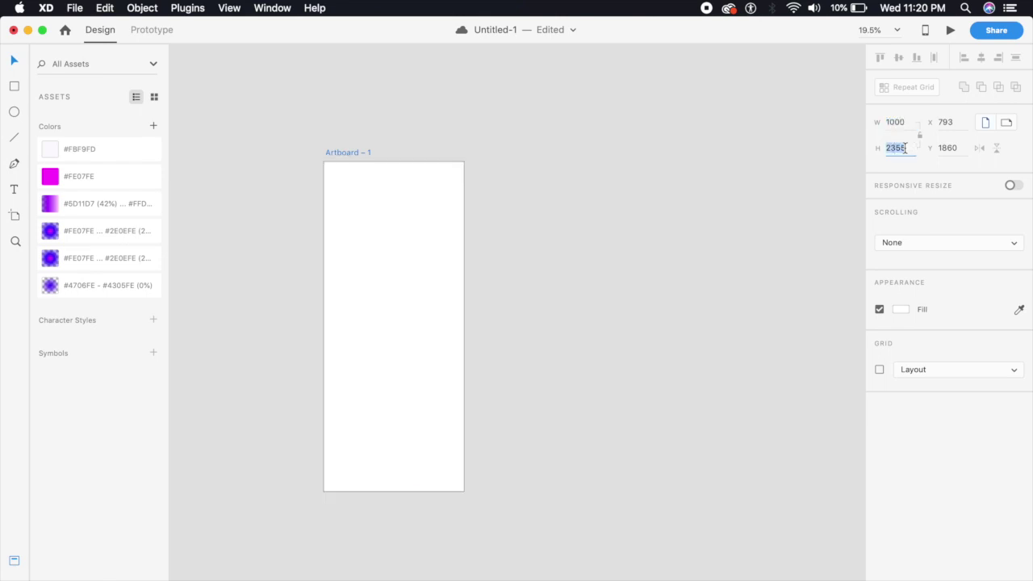
type("1000")
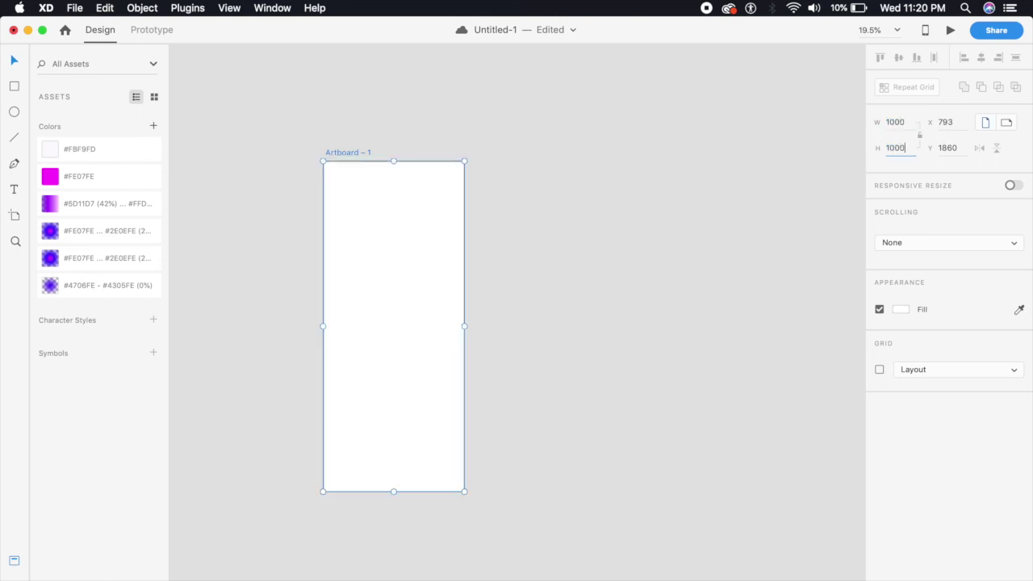
key("Return")
scroll(229, 337, "up", 3)
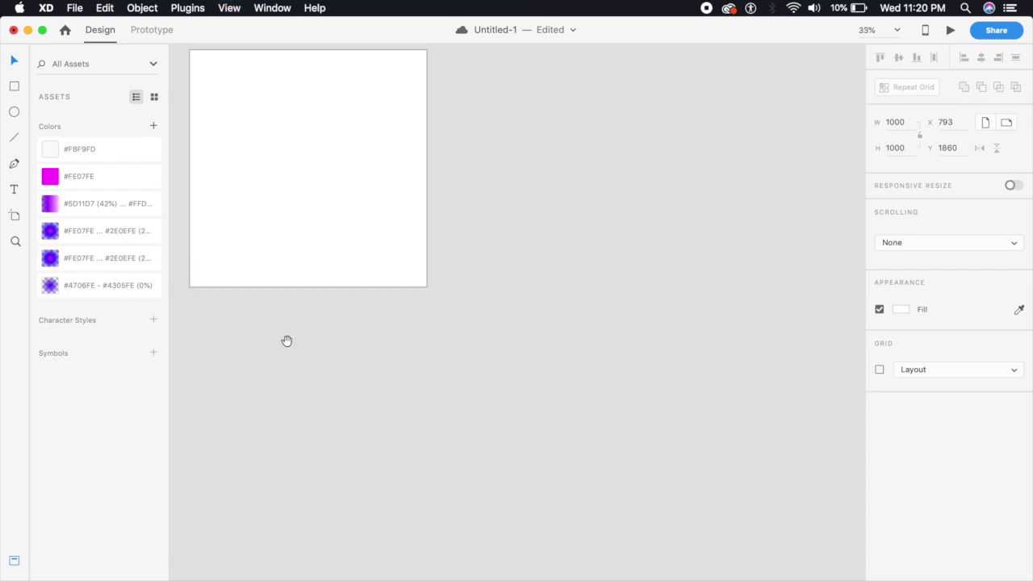
scroll(286, 342, "left", 5)
scroll(573, 436, "up", 3)
scroll(544, 450, "right", 2)
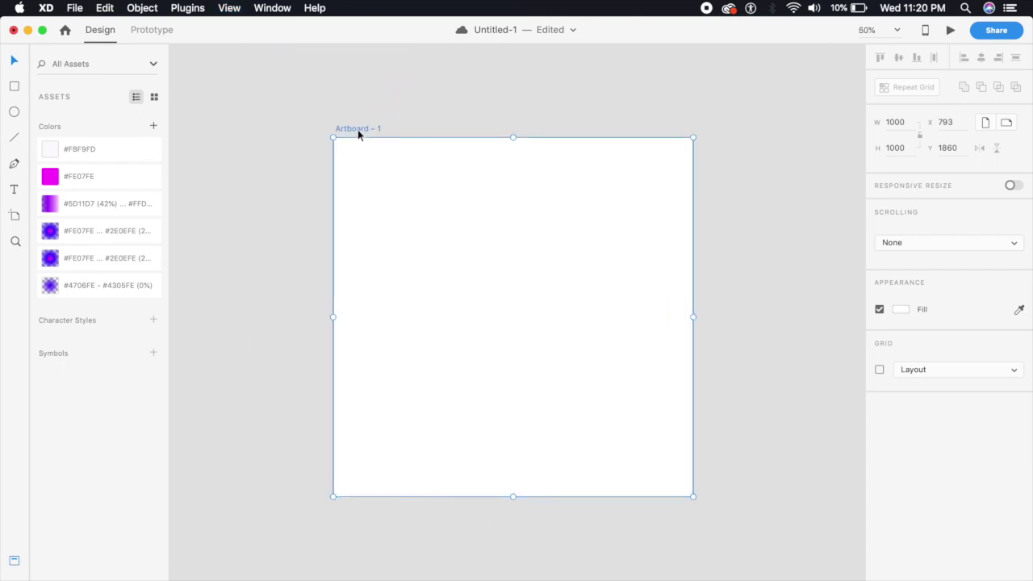
Step: Rename the artboard to 'board 1' and reselect it
double_click(357, 129)
type("b")
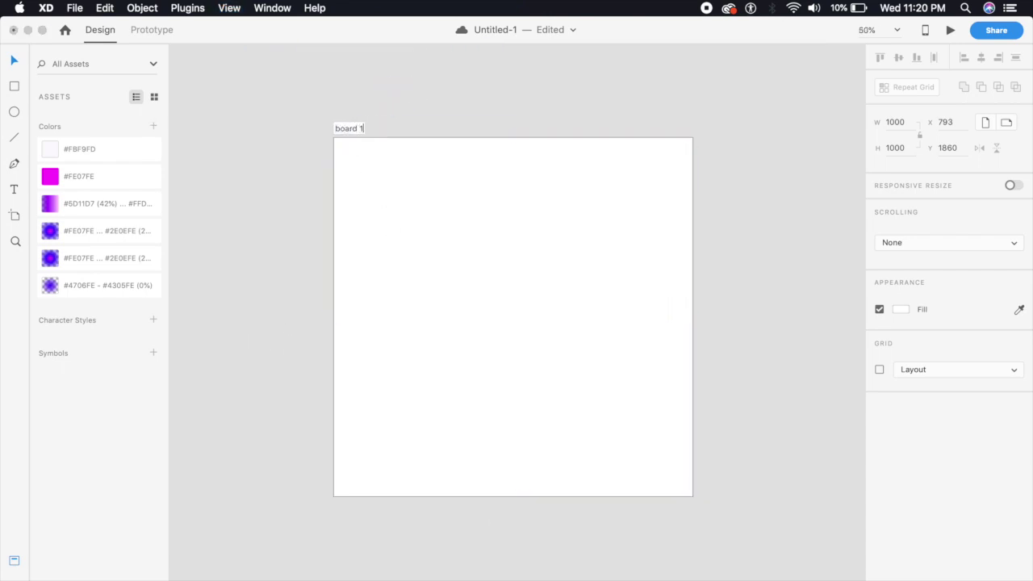
type("oard 1")
key("Return")
left_click(367, 120)
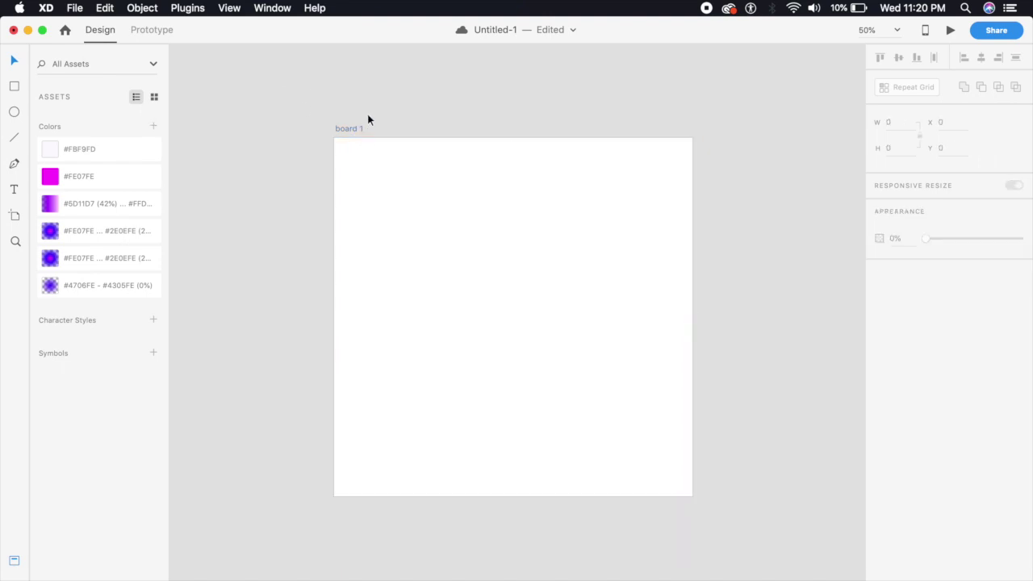
left_click(469, 284)
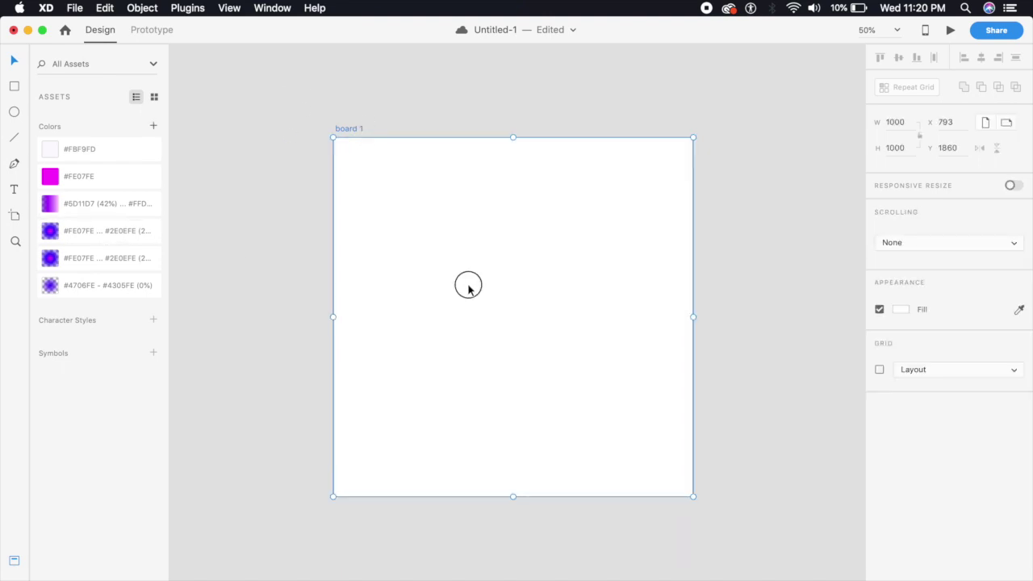
Step: Change board 1's fill to a radial gradient with an added middle stop
left_click(899, 311)
left_click(746, 225)
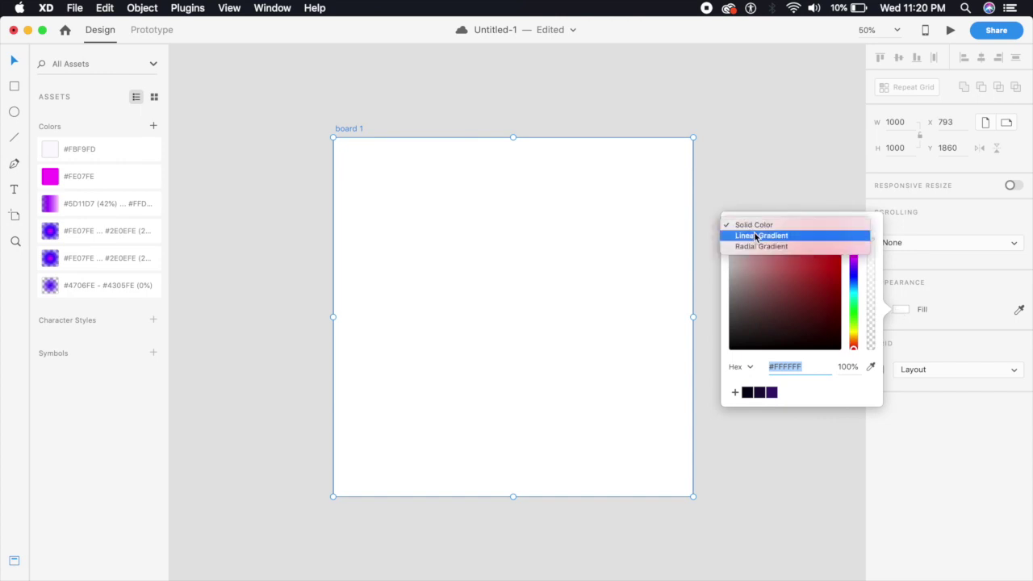
left_click(754, 234)
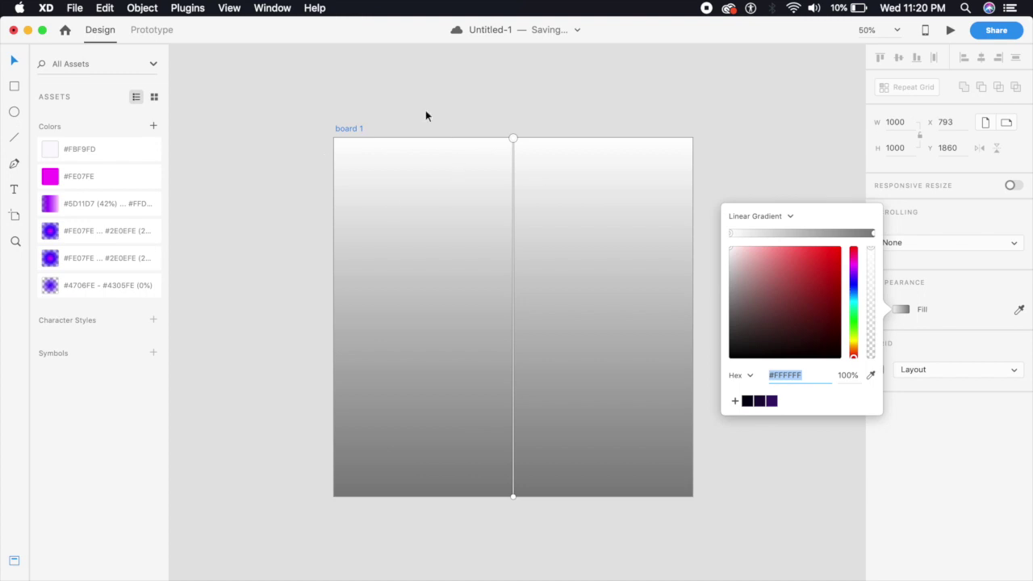
left_click(767, 218)
left_click(775, 229)
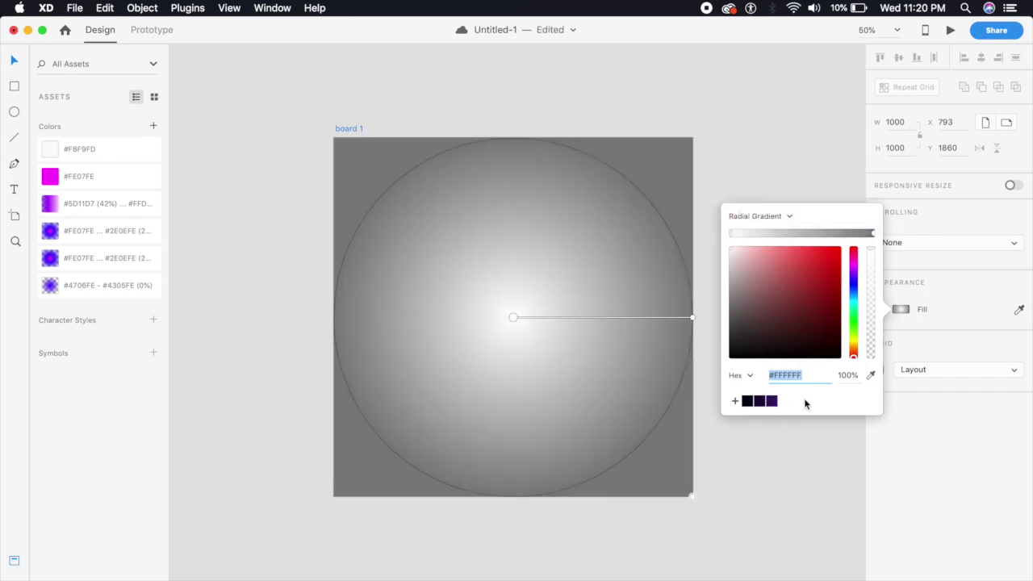
left_click(605, 317)
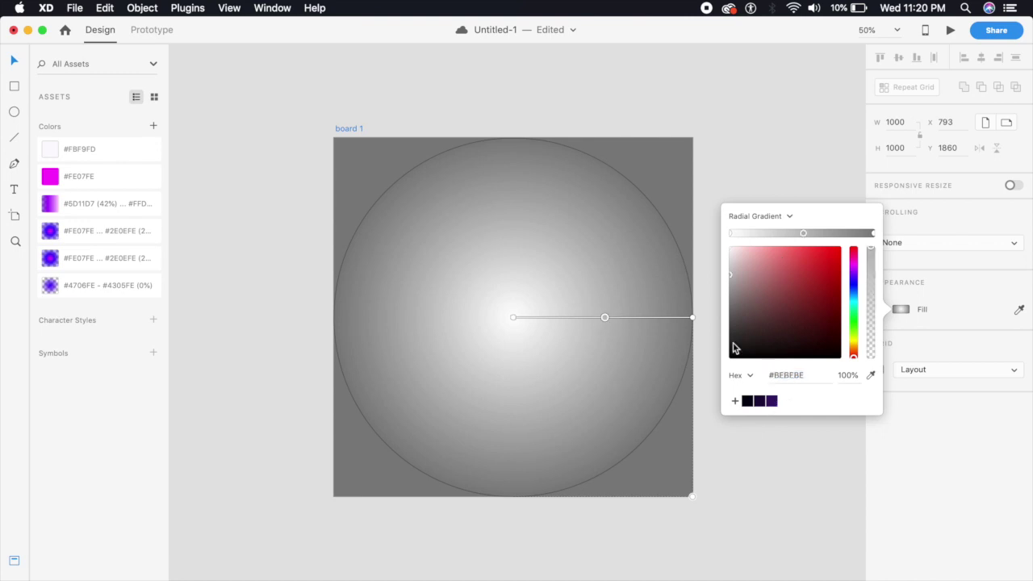
Step: Colour the gradient stops #3A156C centre, #1C0A3A middle and #060215 outer
left_click(731, 233)
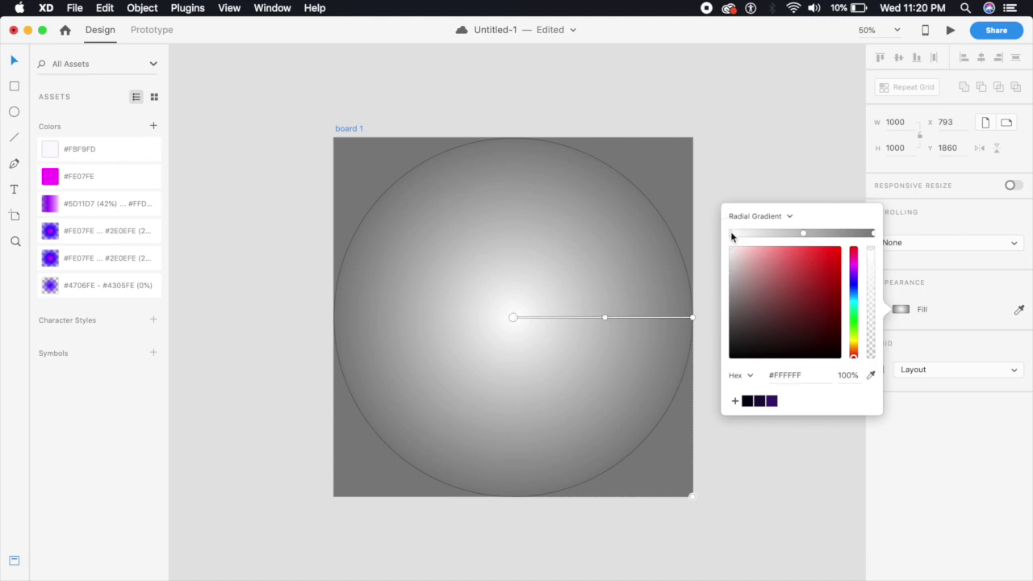
left_click(771, 401)
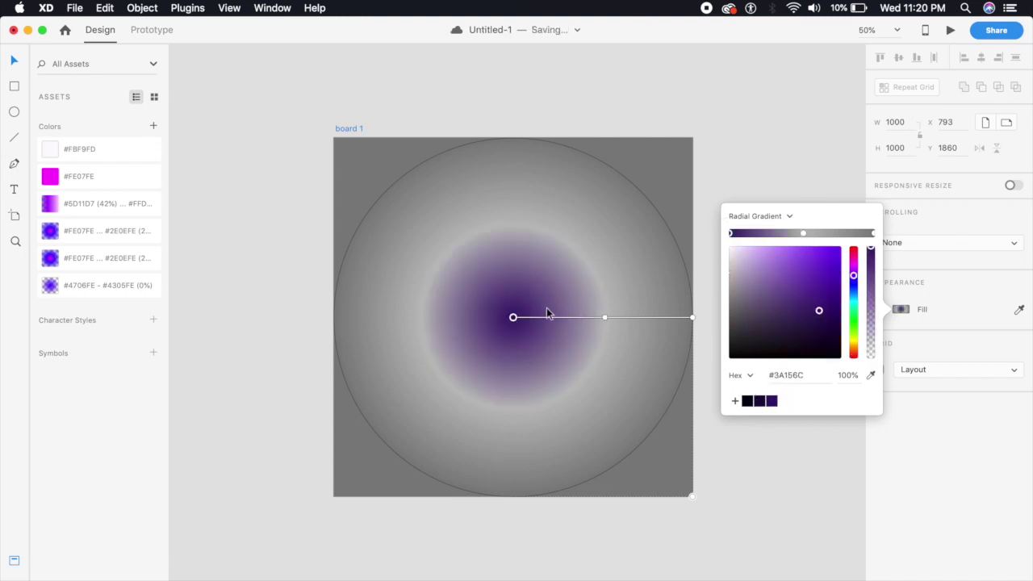
left_click(803, 234)
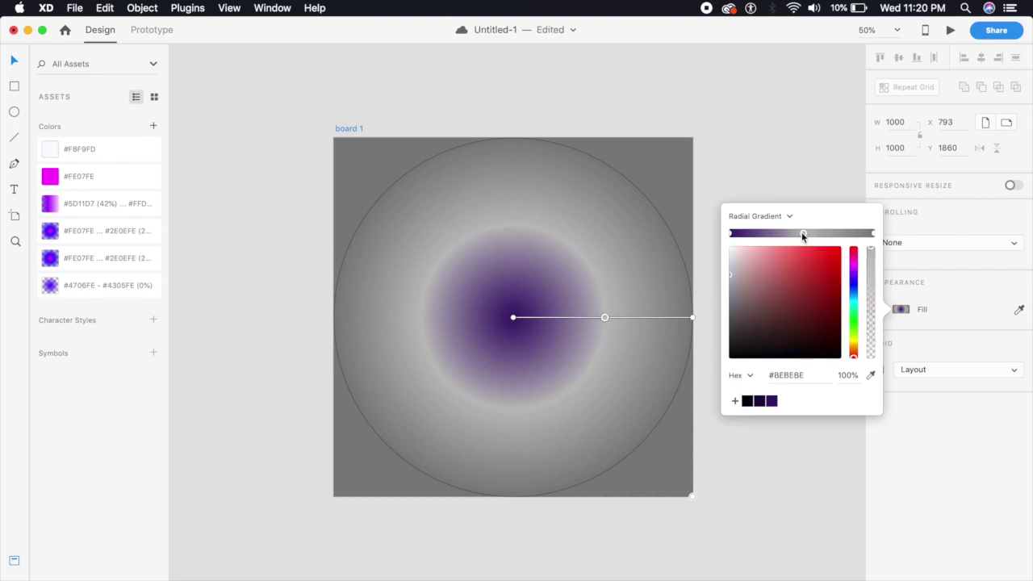
left_click(761, 403)
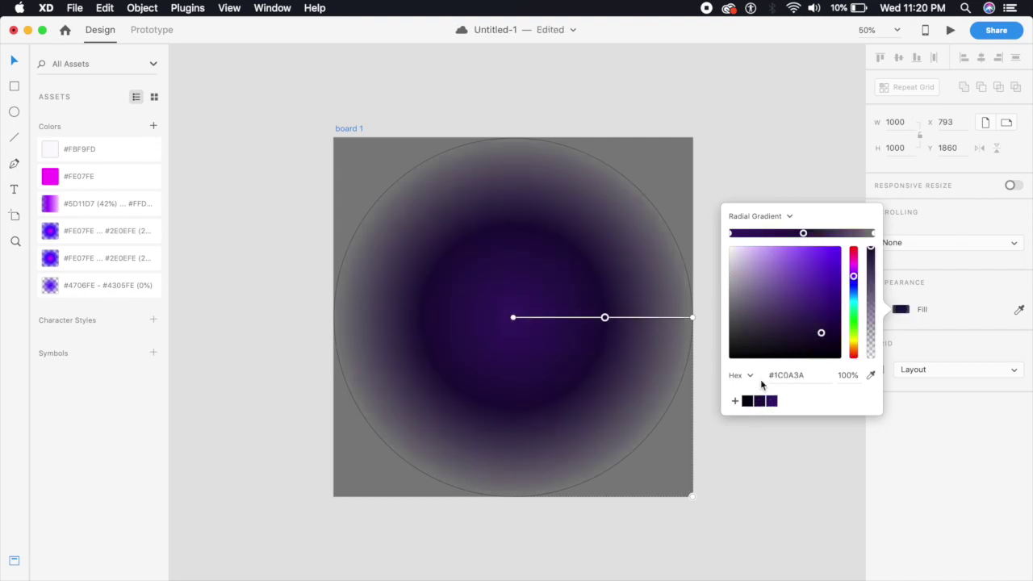
left_click(872, 234)
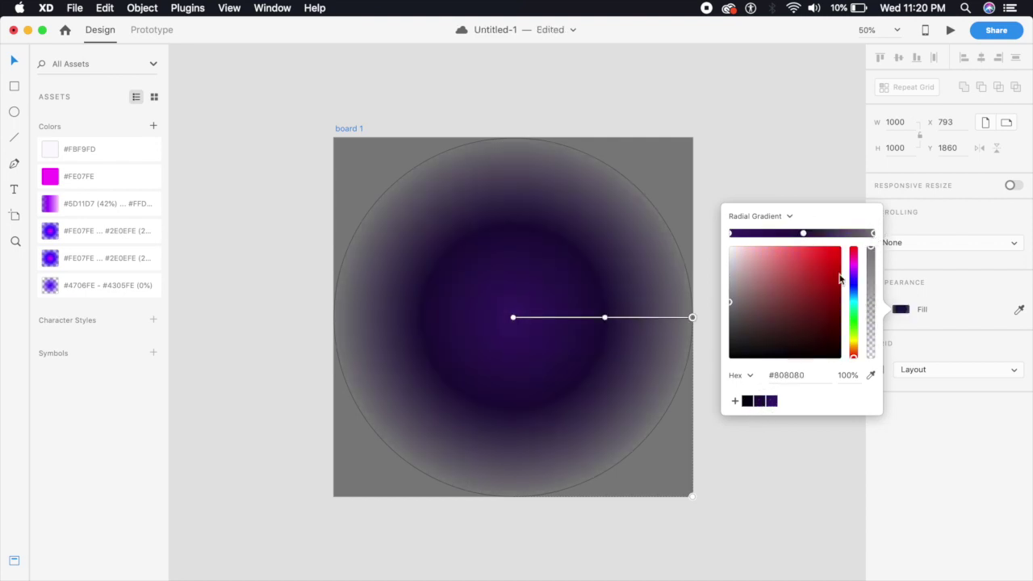
left_click(747, 401)
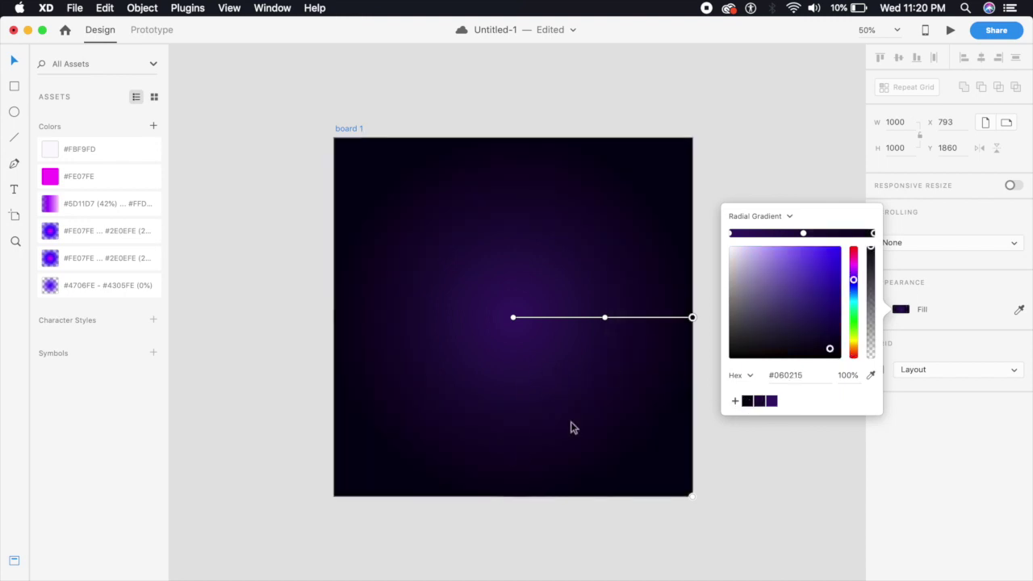
left_click(724, 68)
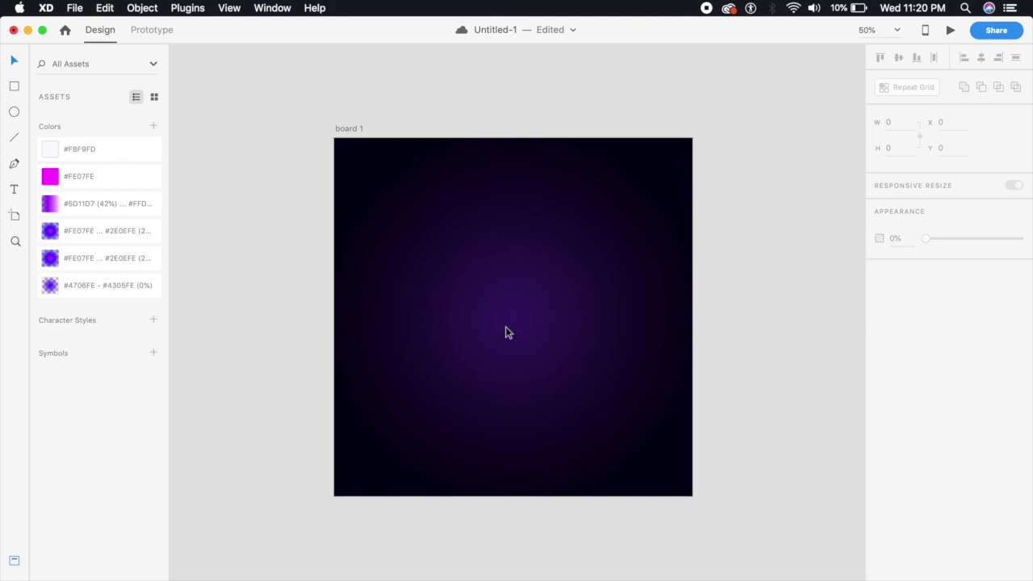
Step: Copy the neon hexagon gate image from Web 1920 – 1 and paste it into board 1
key("super+equal")
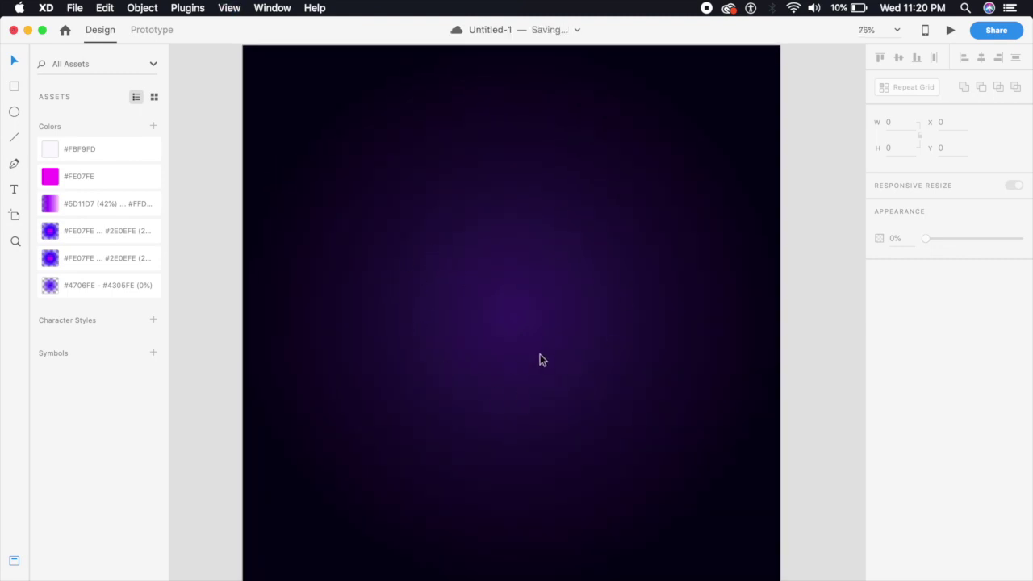
key("super+minus")
key("super+equal")
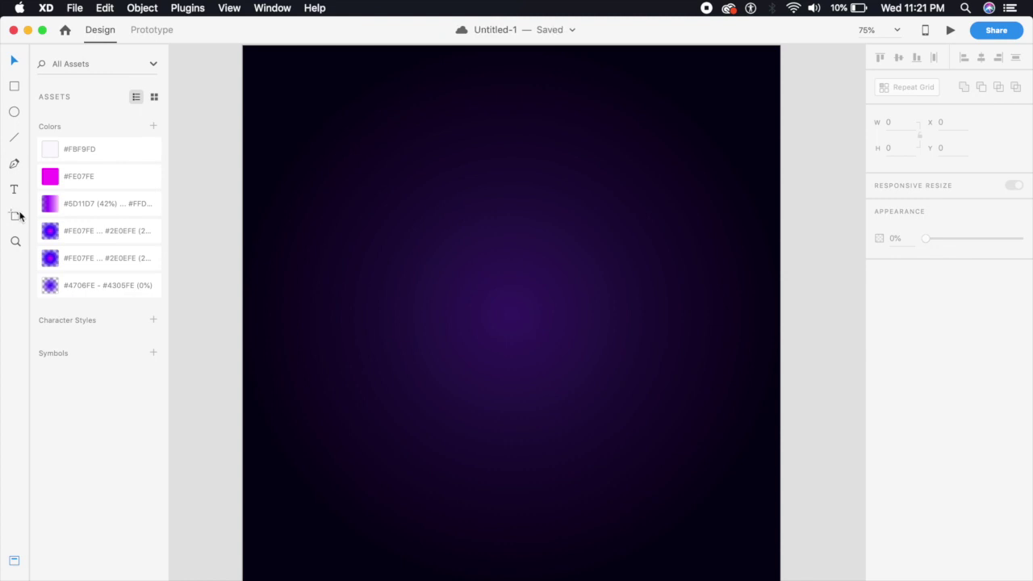
key("super+minus")
key("super+minus")
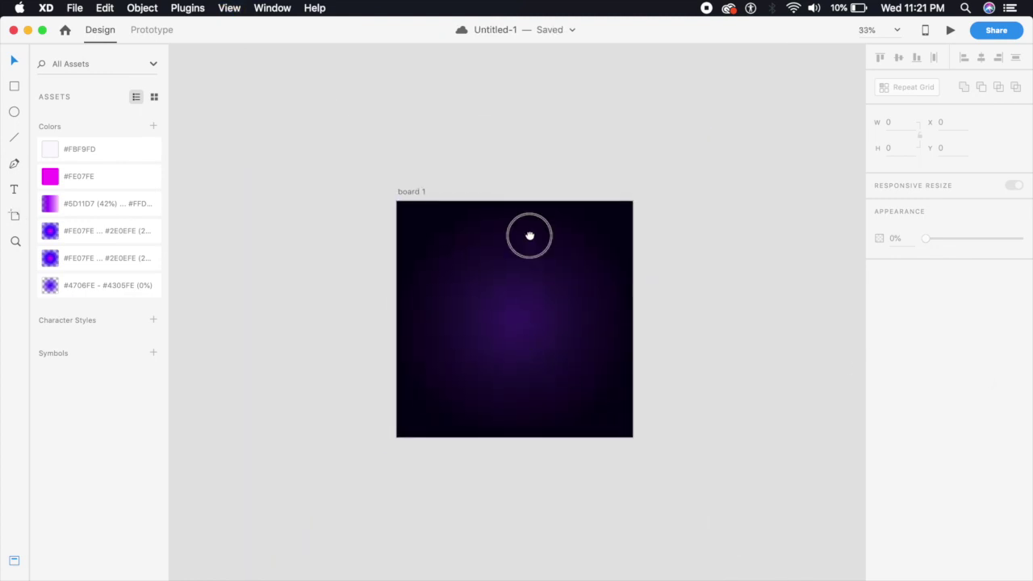
scroll(472, 178, "up", 5)
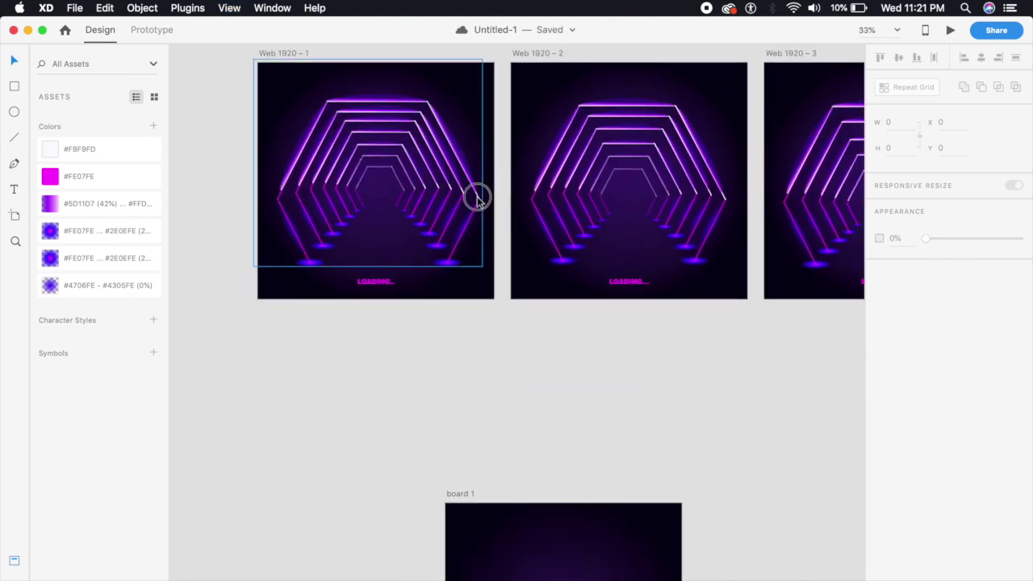
left_click(477, 196)
scroll(574, 402, "down", 5)
key("super+plus")
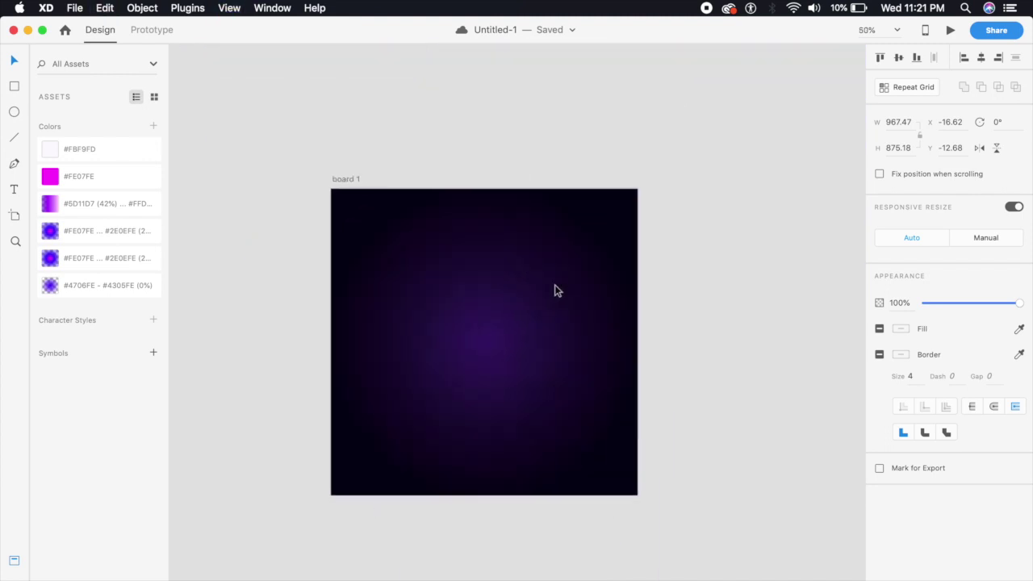
left_click(549, 292)
key("super+v")
key("super+plus")
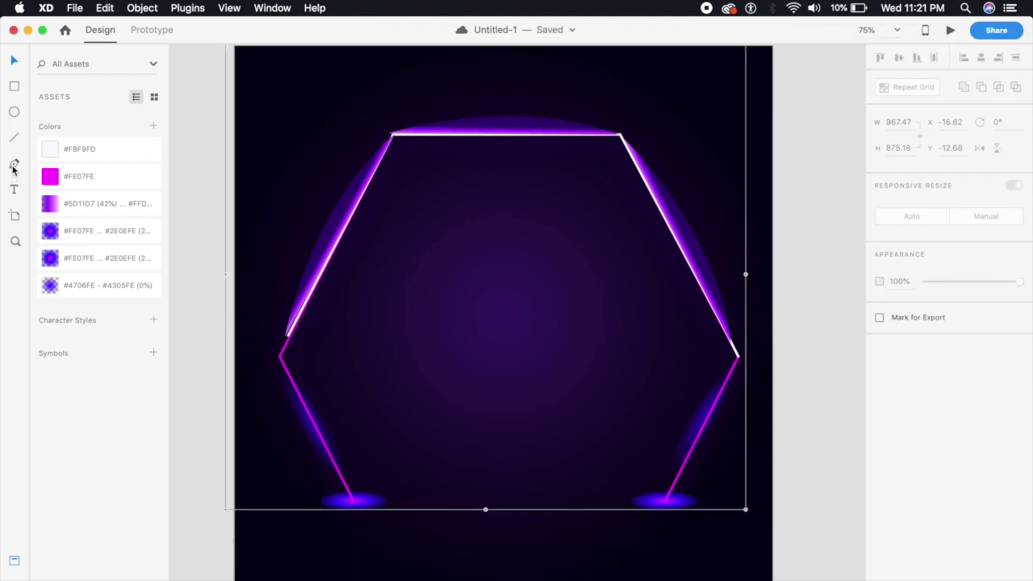
left_click(14, 165)
Step: Trace a hexagon arch outline with the Pen tool through the gate's corners
left_click(352, 501)
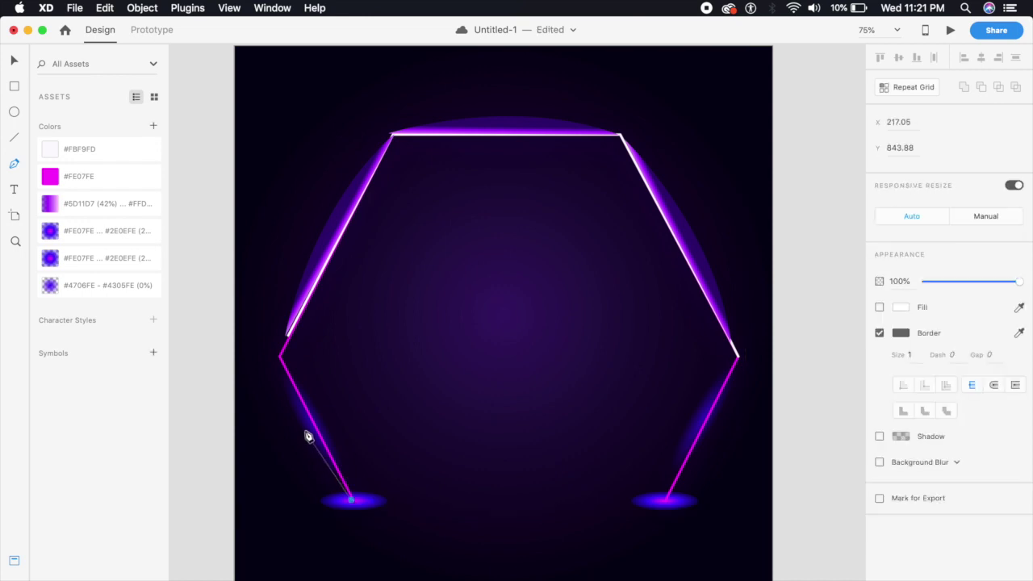
left_click(279, 357)
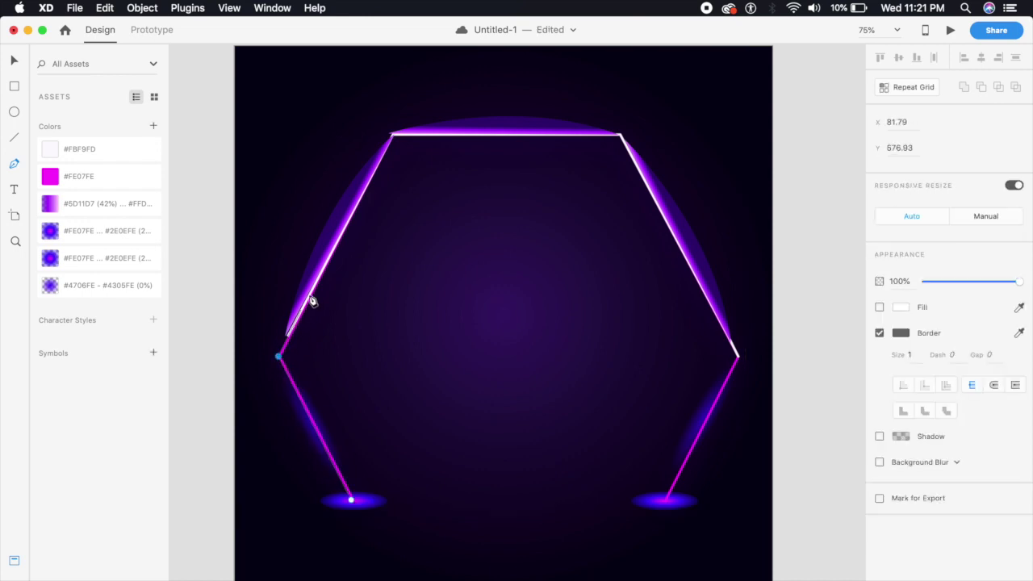
left_click(392, 134)
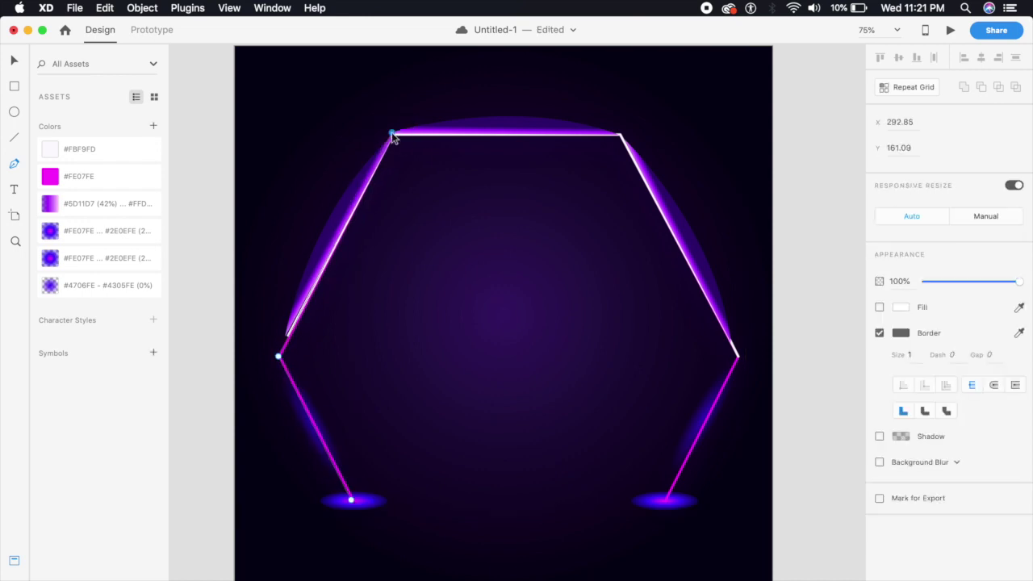
left_click(620, 137)
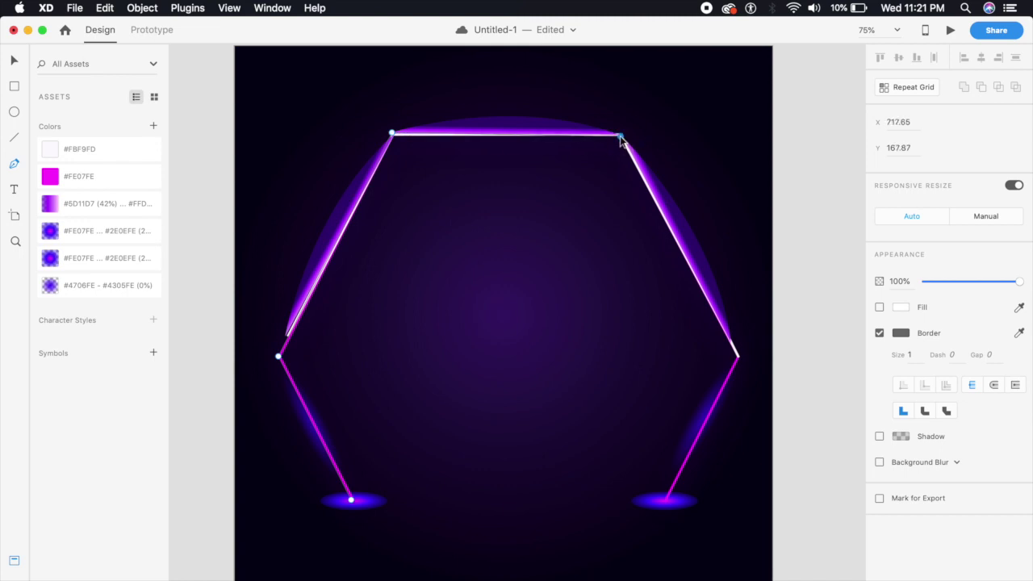
left_click(737, 357)
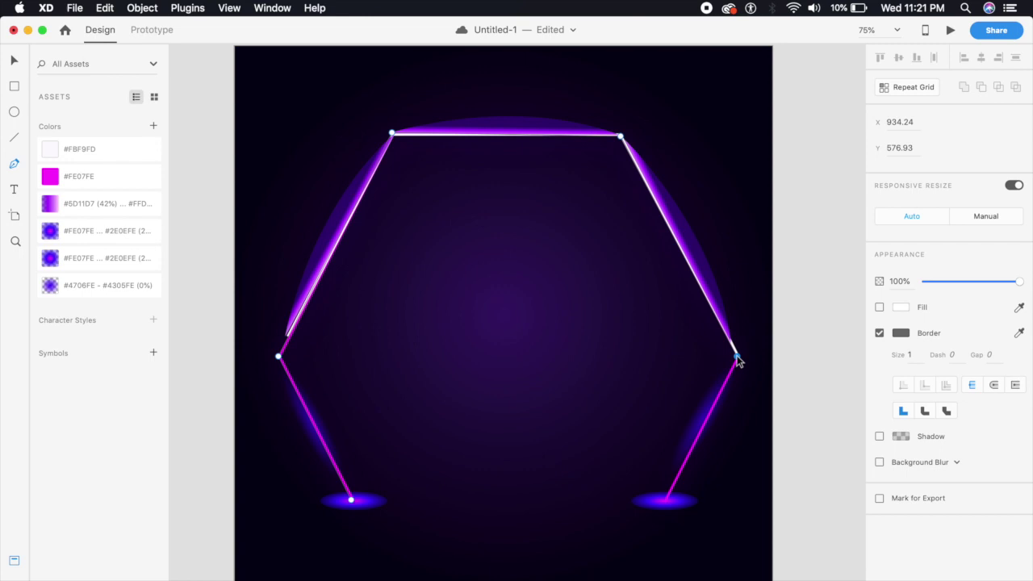
left_click(666, 501)
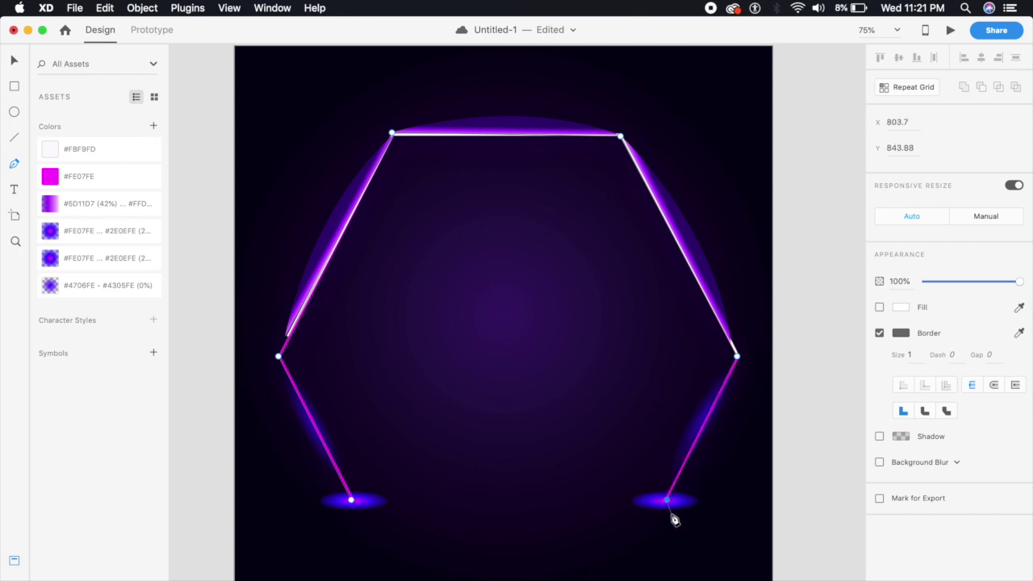
key("Escape")
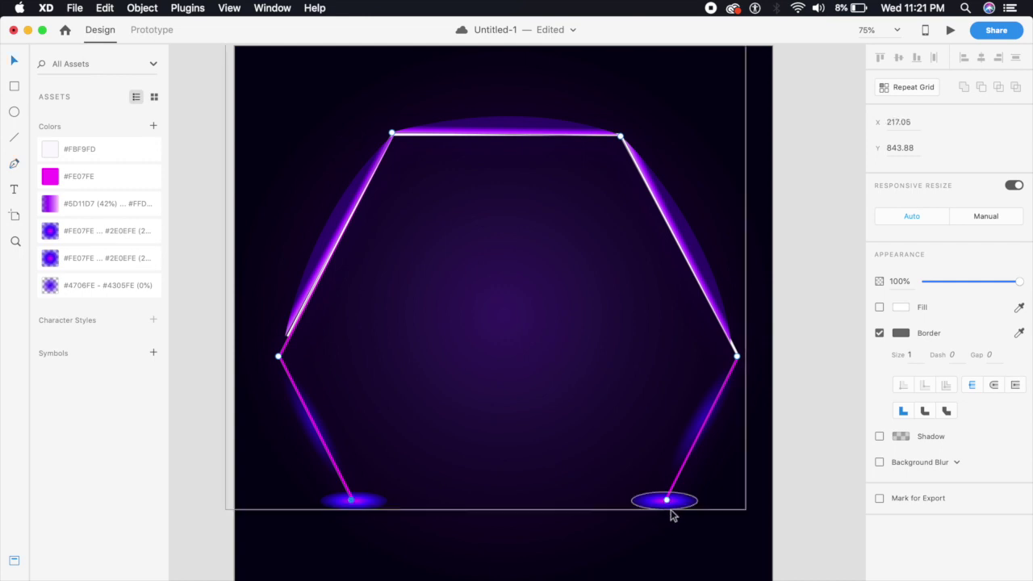
Step: Delete the original glowing hexagon group, leaving the traced outline selected
left_click(684, 507)
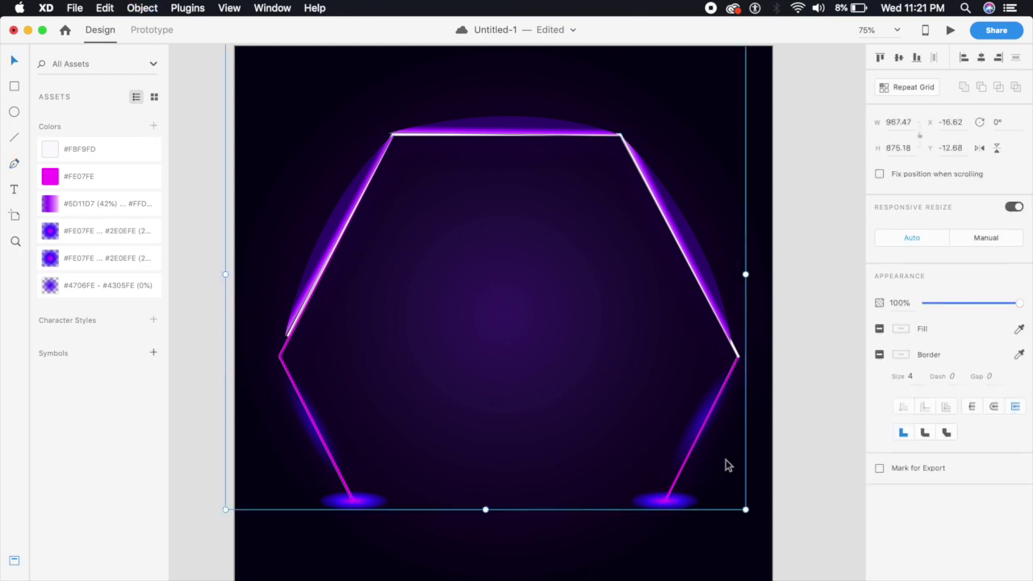
key("Delete")
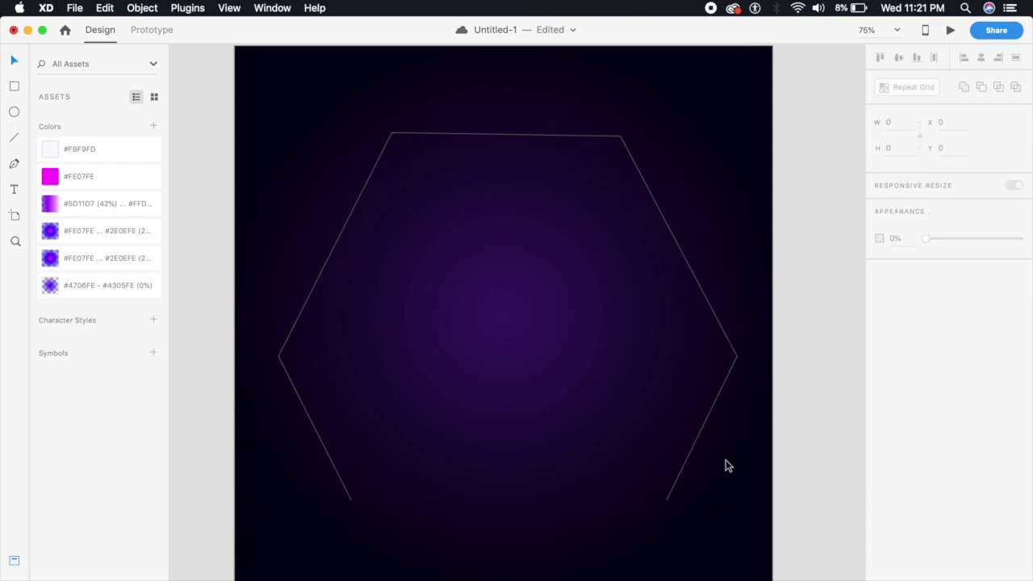
left_click(722, 388)
Step: Give the outline a size 6 border coloured magenta #FE07FE
left_click(912, 375)
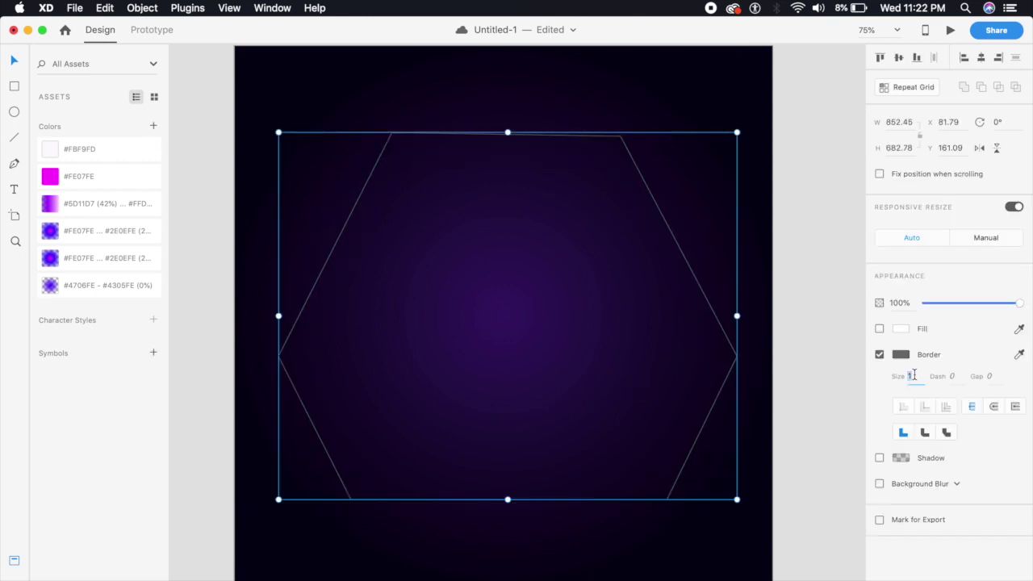
type("6")
key("Return")
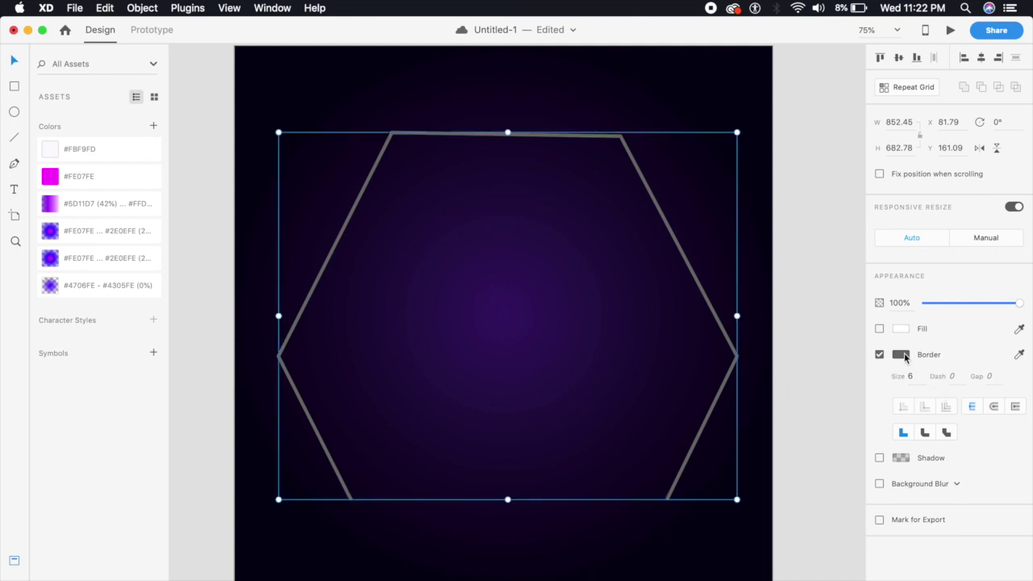
left_click(900, 354)
left_click(872, 403)
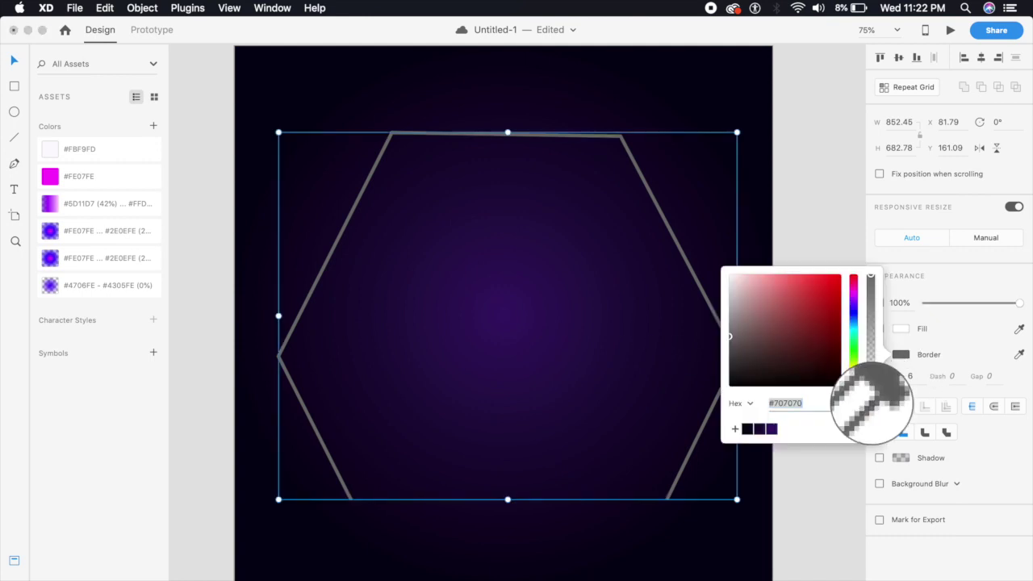
left_click(58, 174)
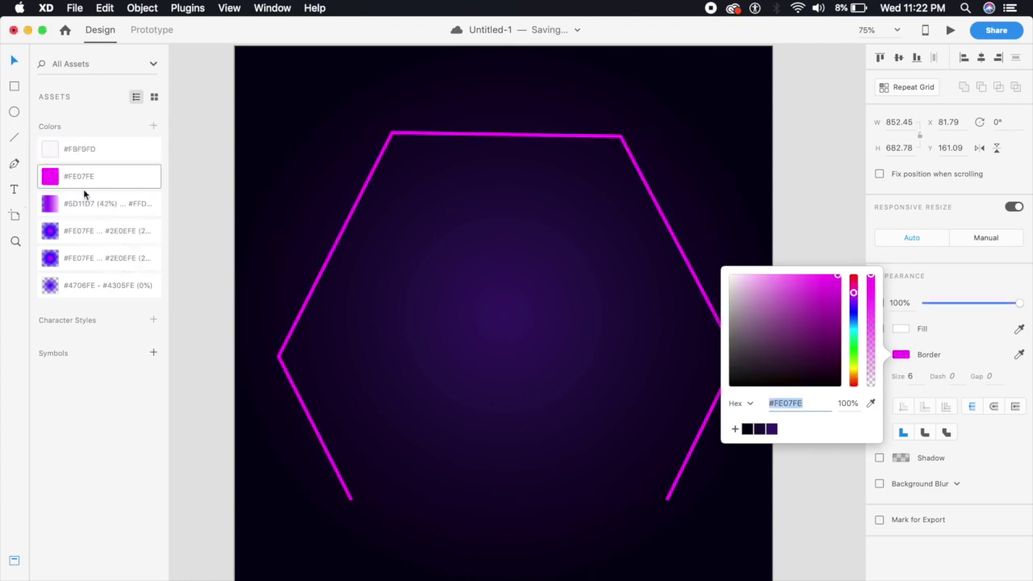
left_click(504, 89)
Step: Centre the magenta hexagon on the artboard
key("super+0")
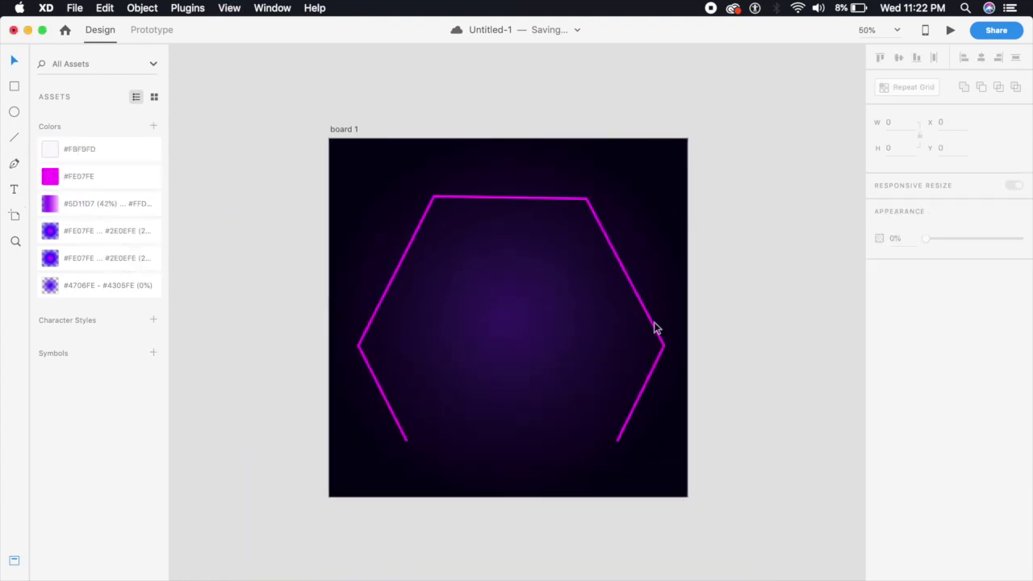
left_click_drag(652, 326, 647, 320)
left_click(579, 477)
key("super+equal")
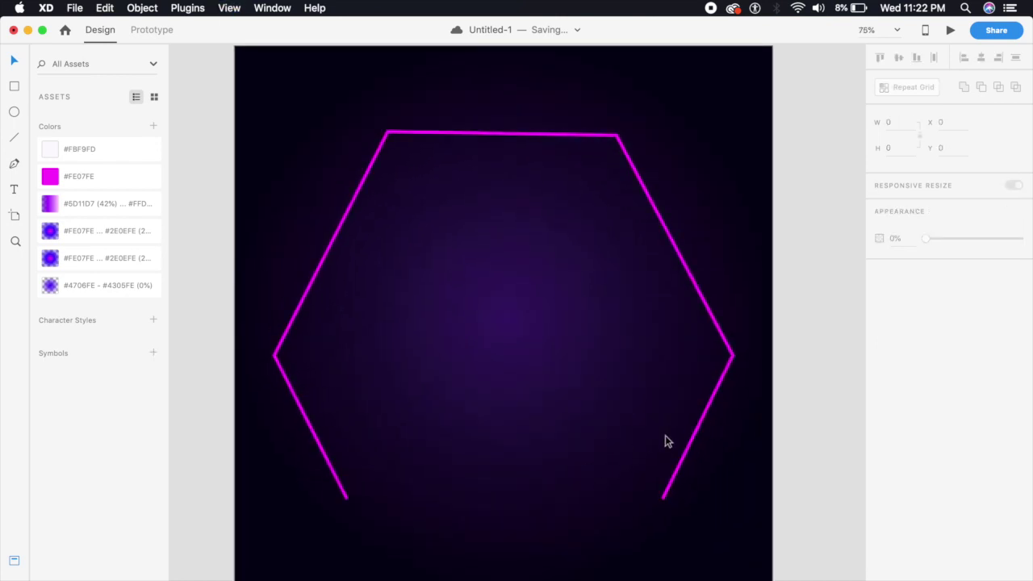
Step: Duplicate the hexagon and make the copy's border white
left_click_drag(706, 420, 659, 454)
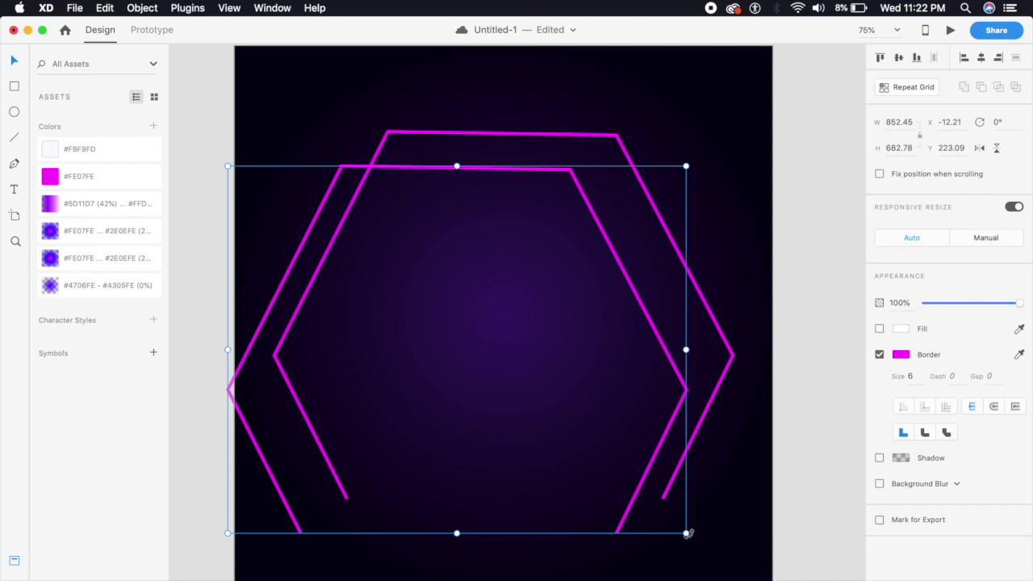
left_click(901, 354)
left_click_drag(796, 339, 730, 276)
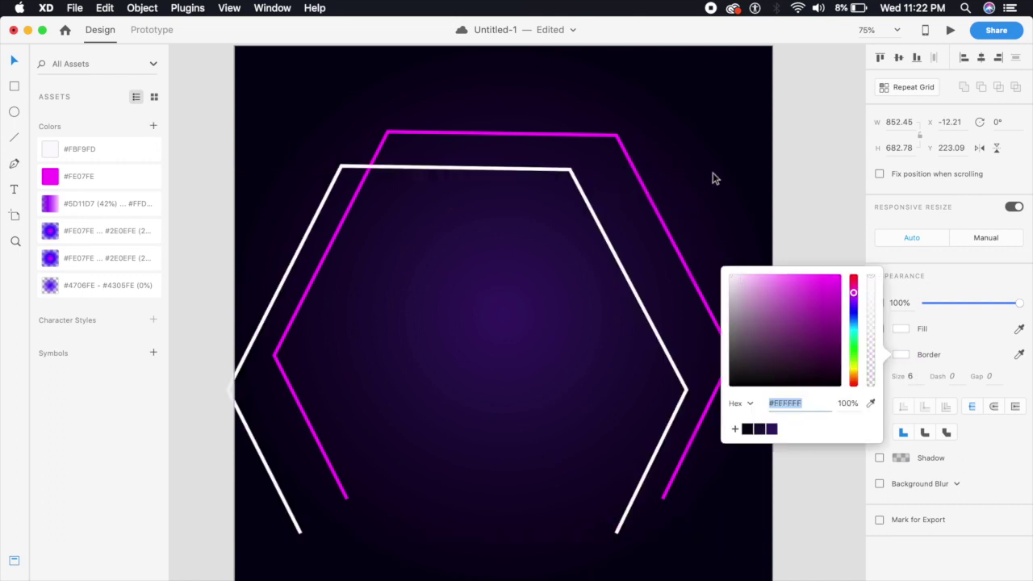
left_click(712, 178)
Step: Remove the white copy's two bottom legs and lay it along the magenta hexagon's top
double_click(632, 510)
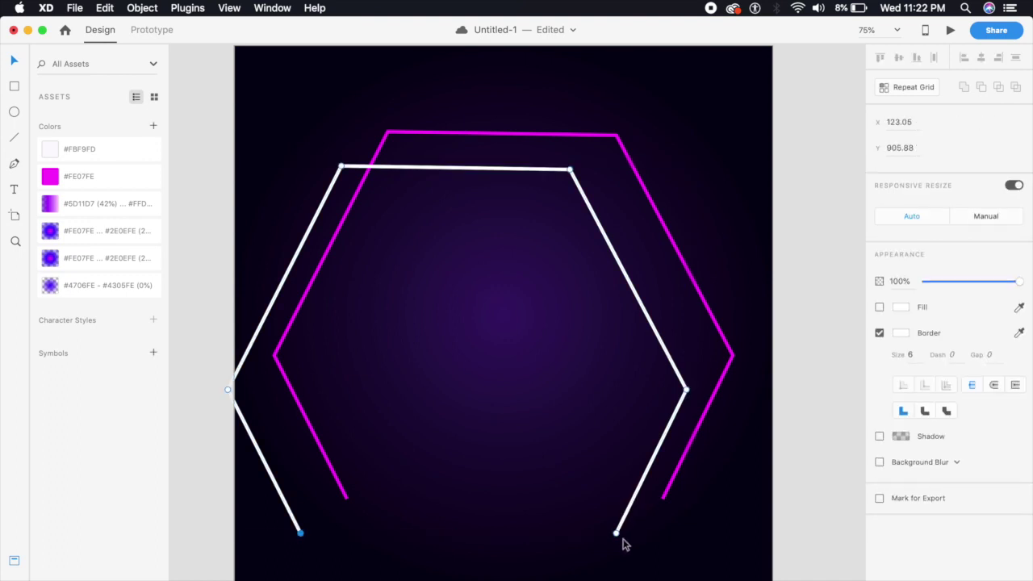
left_click(616, 533)
key("Delete")
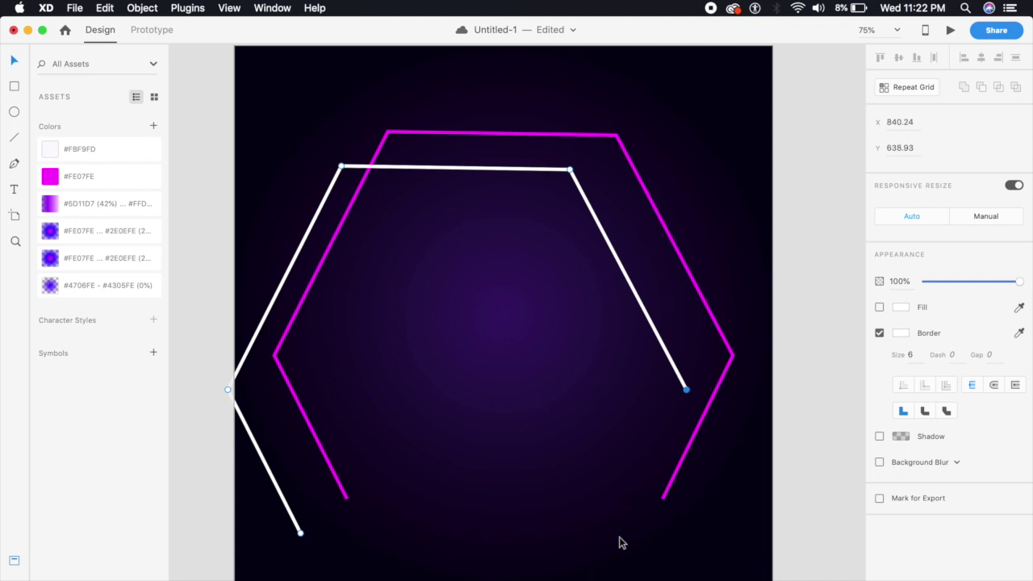
left_click(300, 534)
key("Delete")
left_click(431, 470)
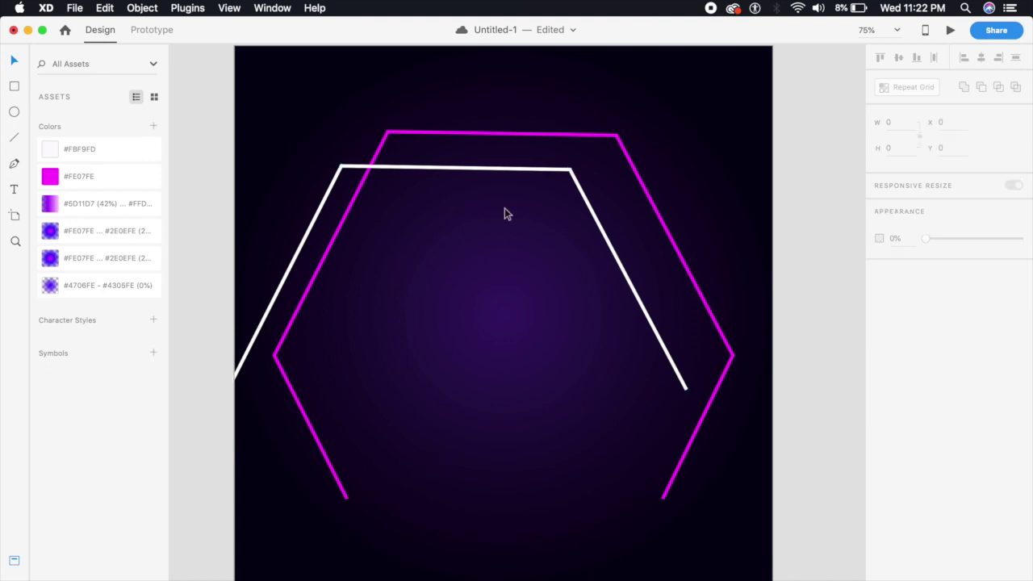
left_click_drag(536, 169, 578, 137)
key("Up")
key("Up")
key("Up")
key("Up")
key("Up")
key("Up")
key("Up")
key("Up")
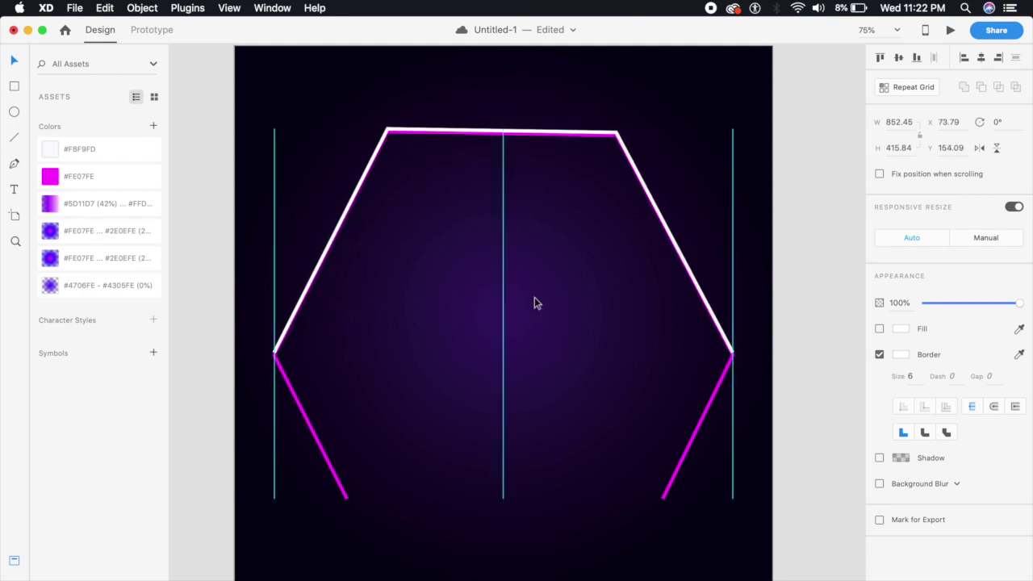
left_click(552, 443)
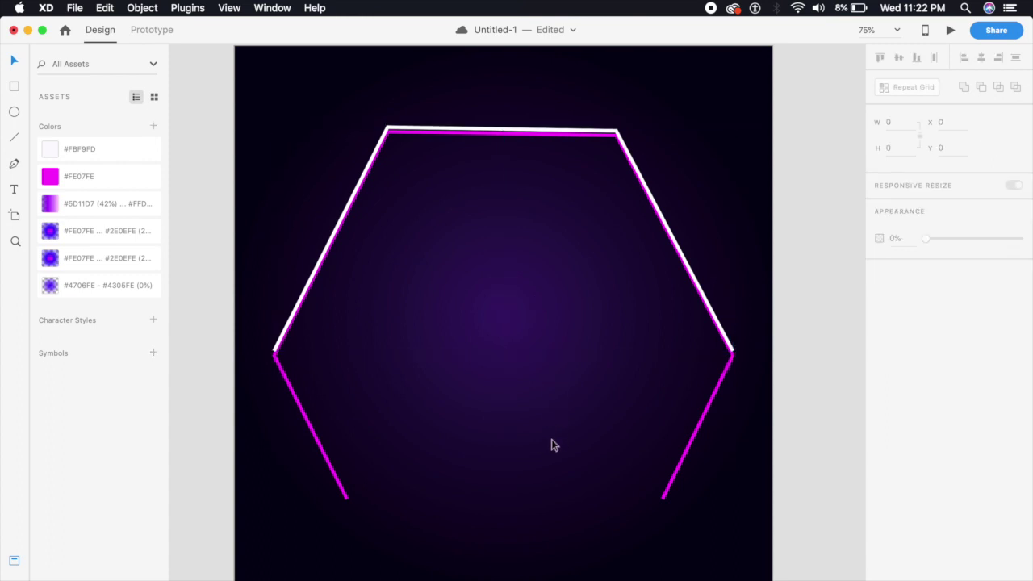
Step: Draw a curved Pen path from the hexagon's left corner bulging up to its top-left corner
left_click(14, 165)
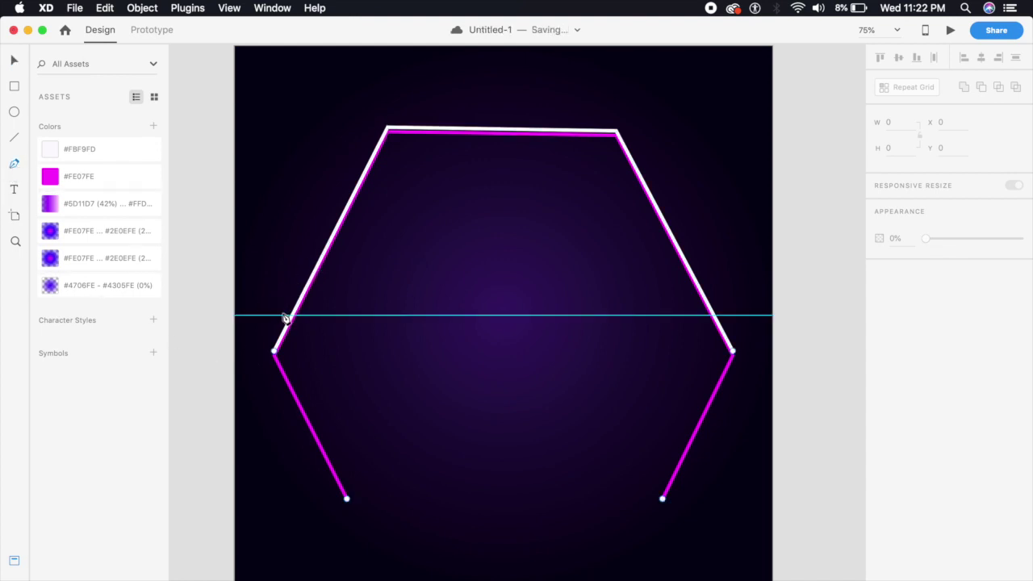
left_click(276, 347)
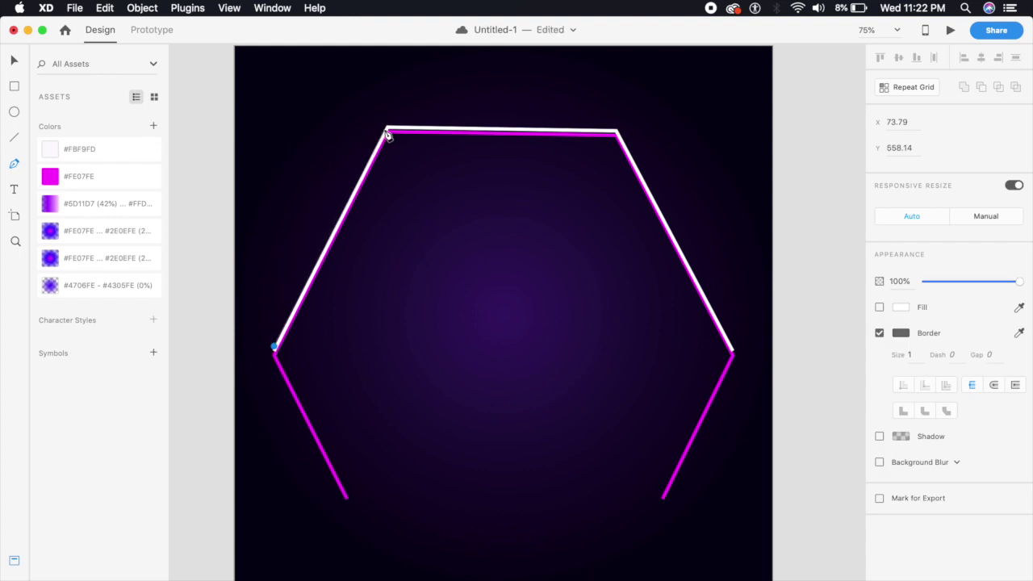
left_click_drag(387, 134, 488, 72)
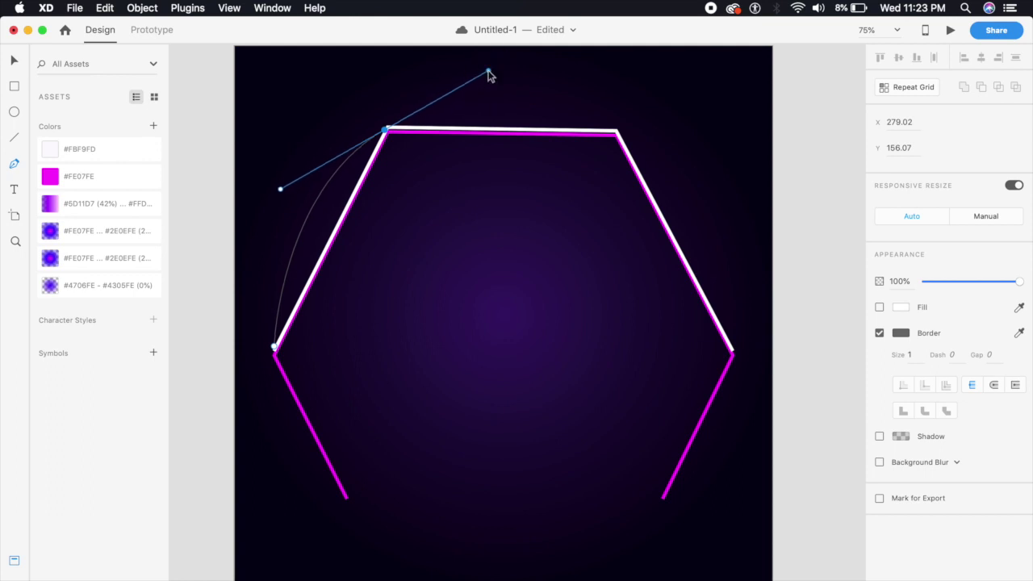
key("Escape")
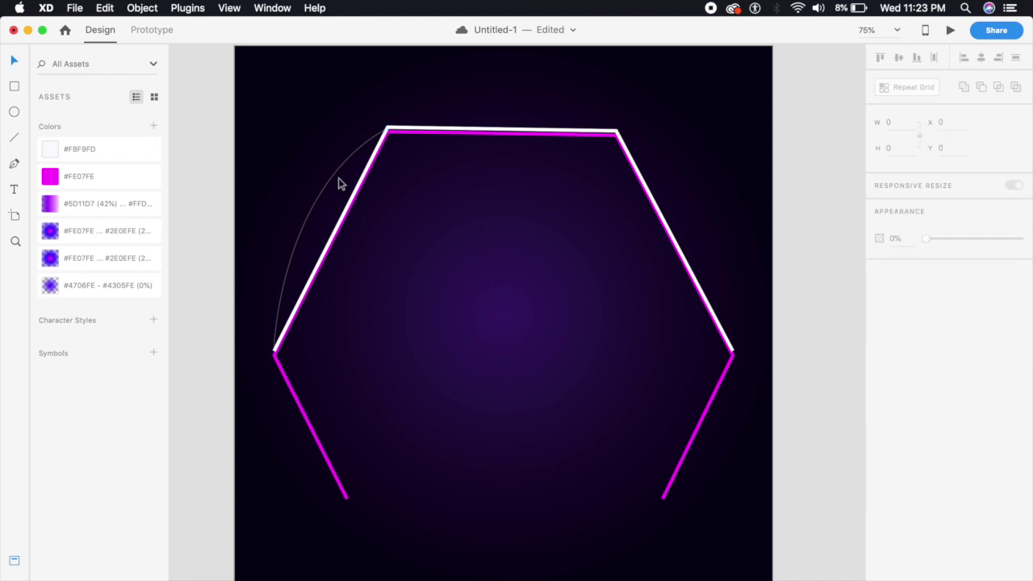
left_click(337, 171)
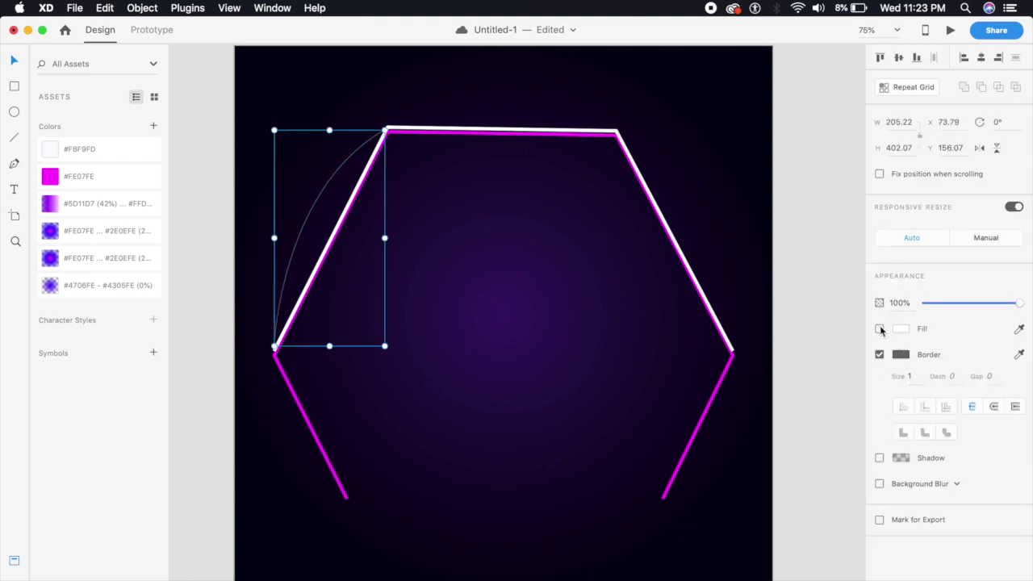
Step: Fill the arc with the saved purple gradient, remove its border, and shorten the gradient
left_click(880, 330)
left_click(880, 355)
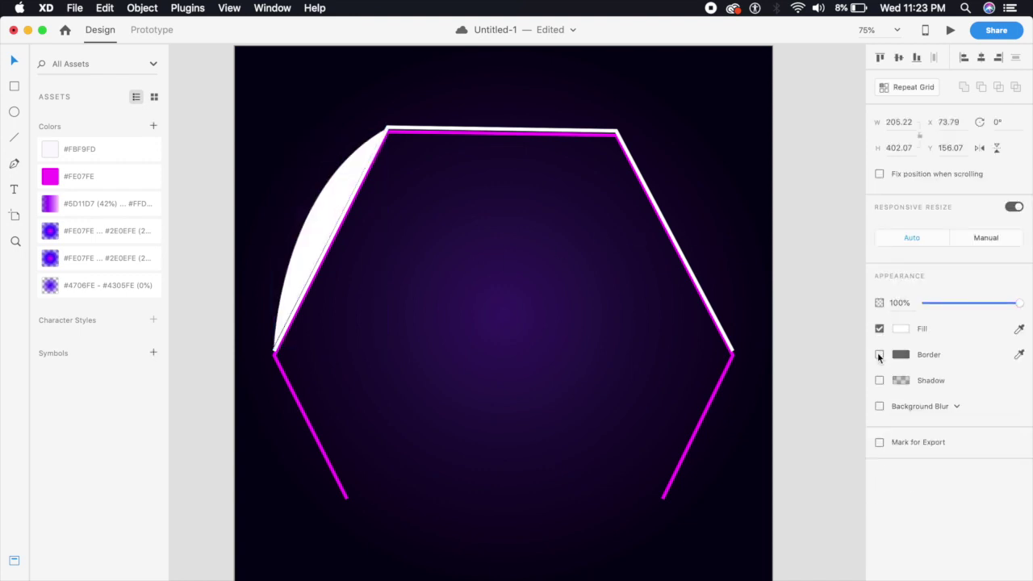
left_click(116, 203)
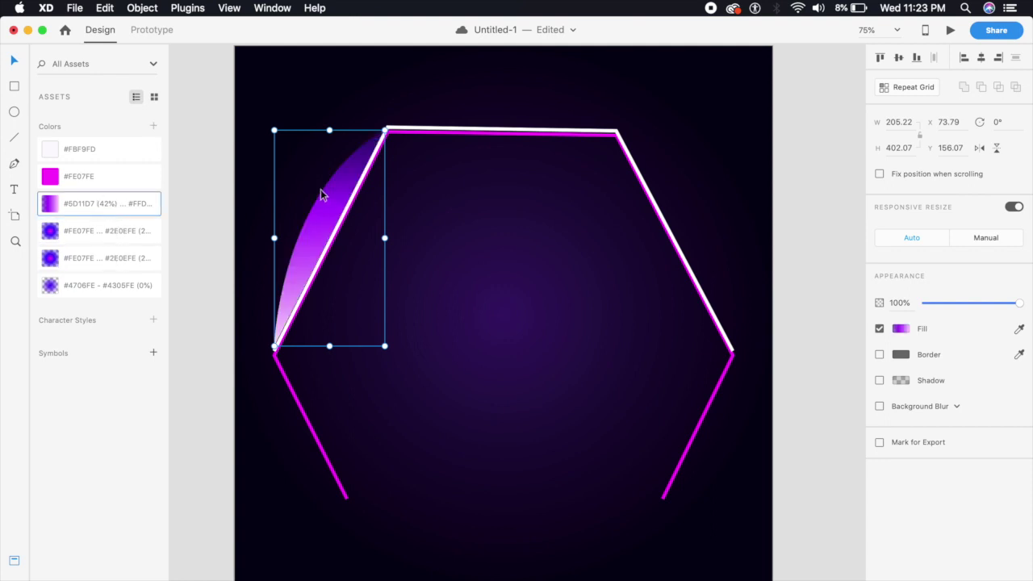
left_click(909, 329)
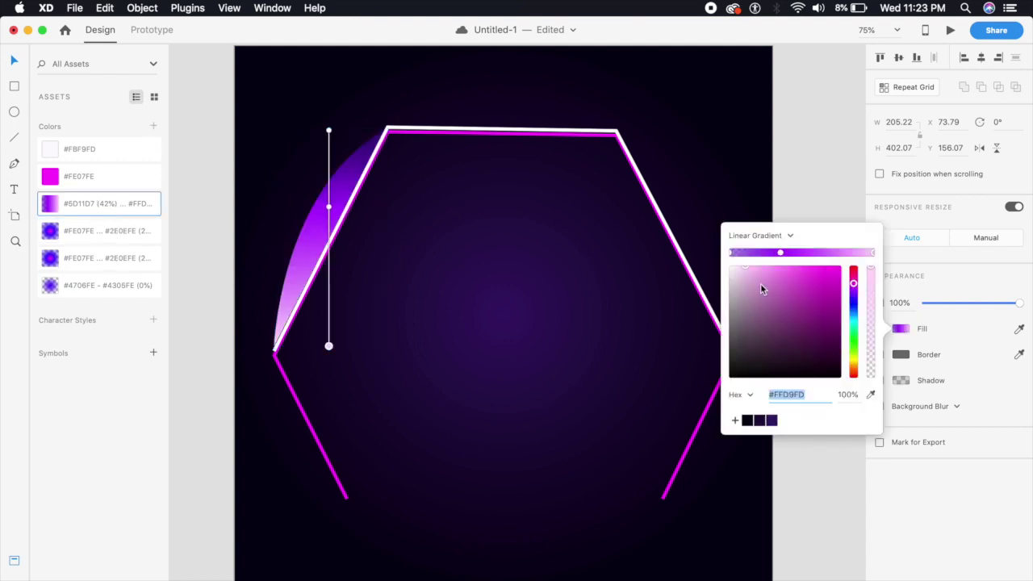
left_click_drag(328, 347, 334, 228)
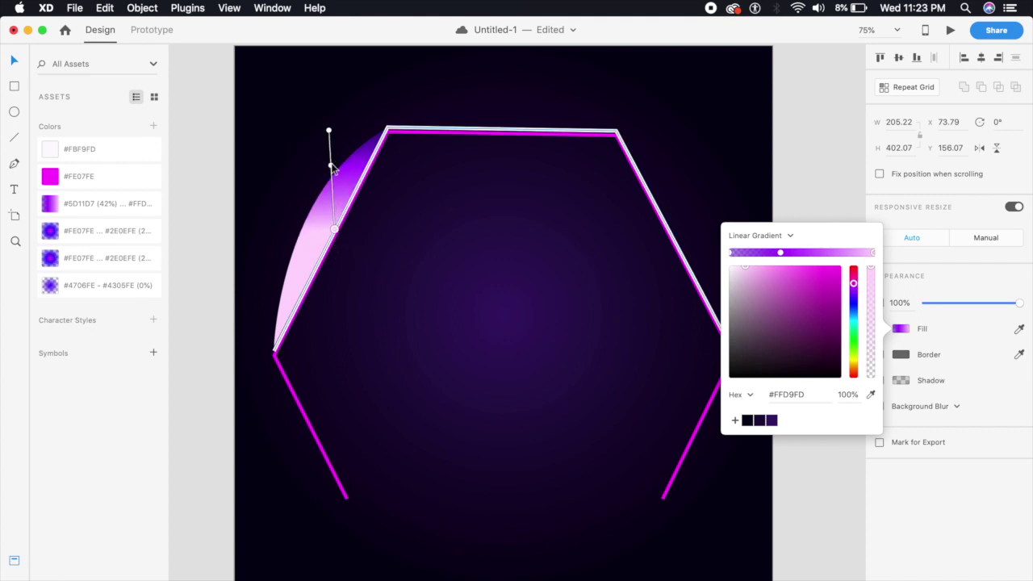
left_click_drag(332, 167, 334, 216)
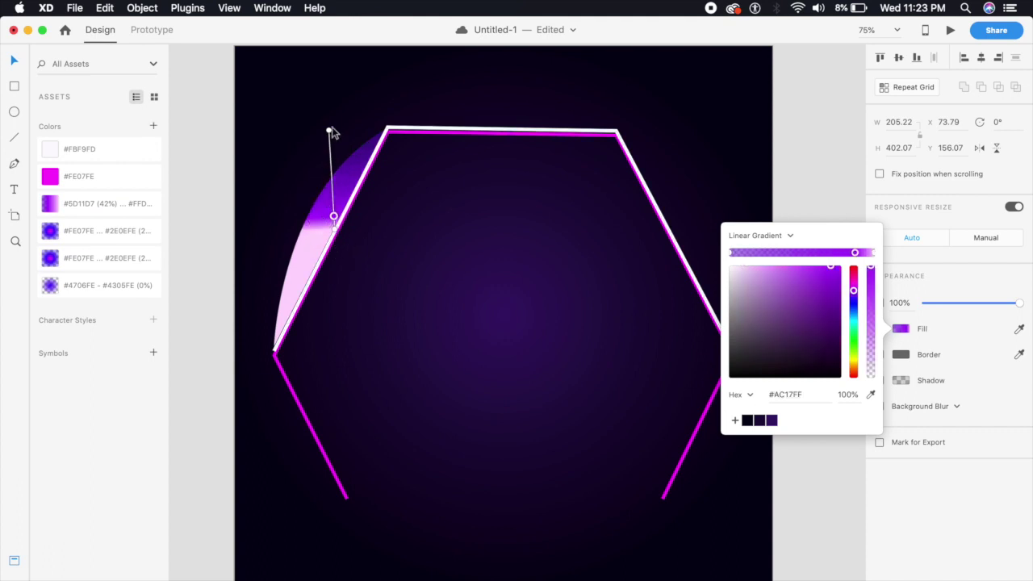
left_click_drag(329, 130, 320, 222)
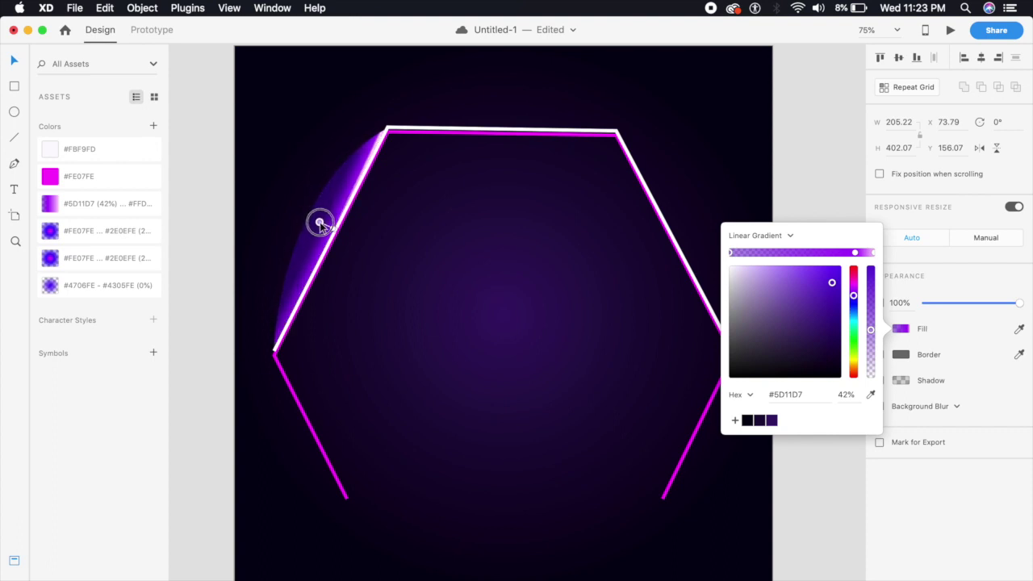
left_click(428, 304)
Step: Set the left glow's opacity to 80%
left_click(327, 231)
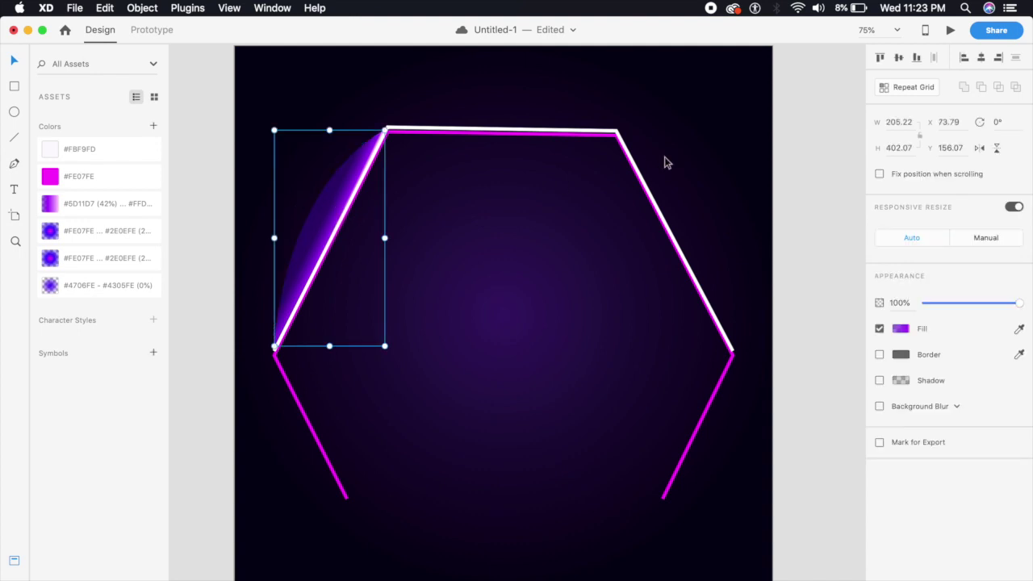
left_click(910, 300)
key("Return")
type("80")
key("Return")
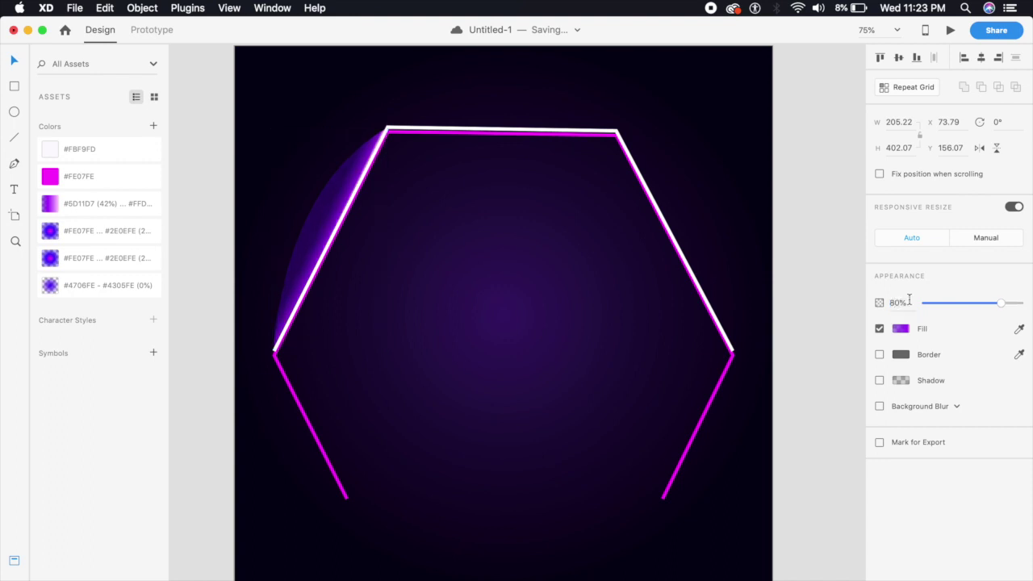
left_click(713, 230)
Step: Duplicate the left glow, rotate it to about -235°, and fit it along the upper-right edge
left_click_drag(322, 224, 557, 224)
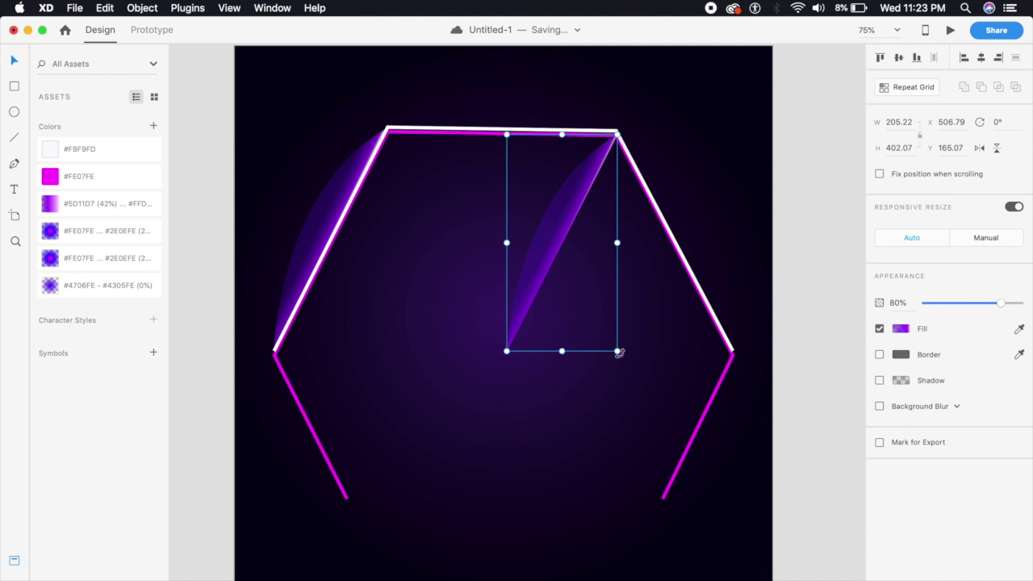
left_click_drag(619, 351, 476, 233)
left_click_drag(554, 233, 682, 229)
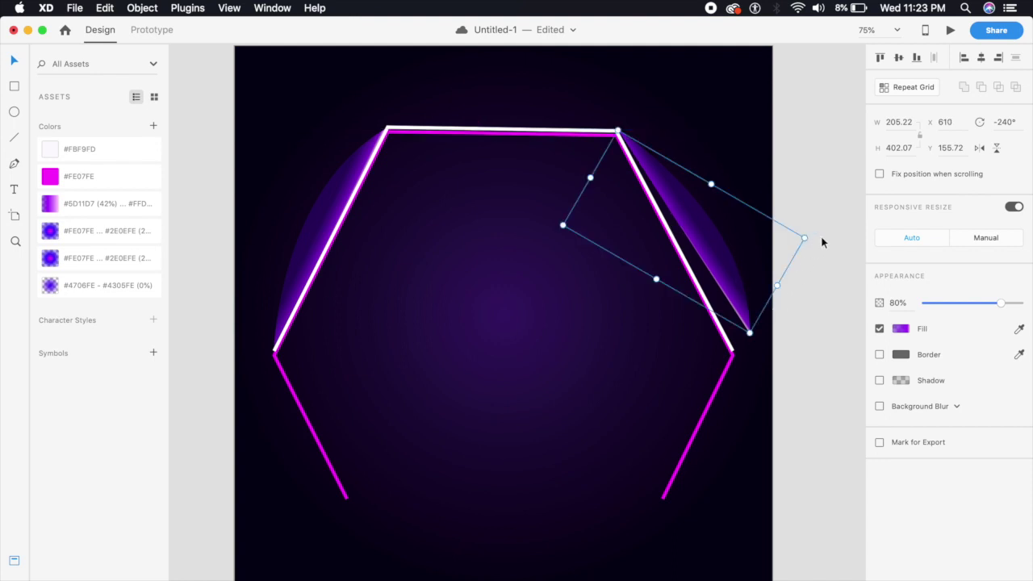
left_click_drag(807, 234, 806, 242)
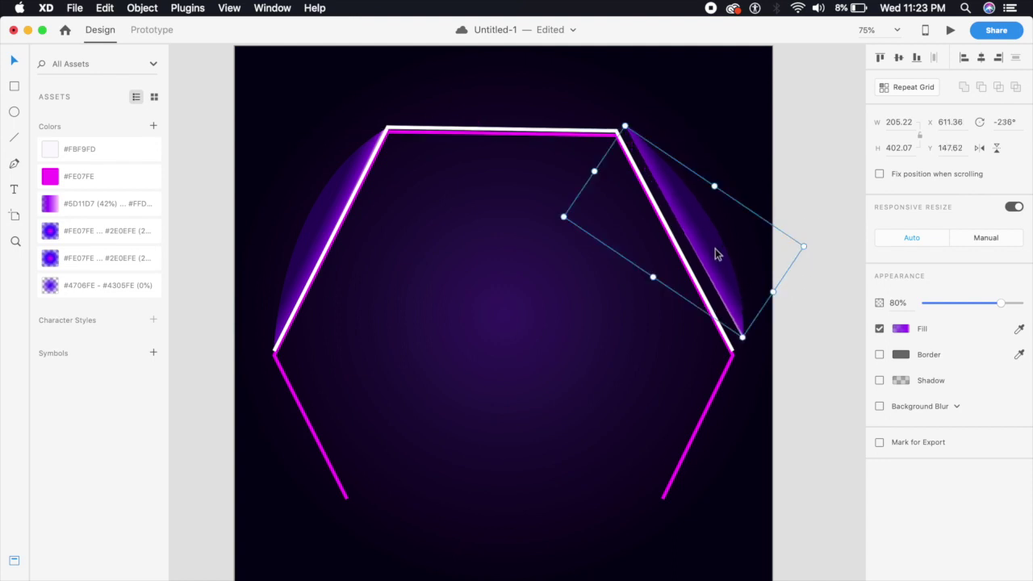
left_click_drag(716, 255, 705, 256)
left_click_drag(795, 247, 795, 250)
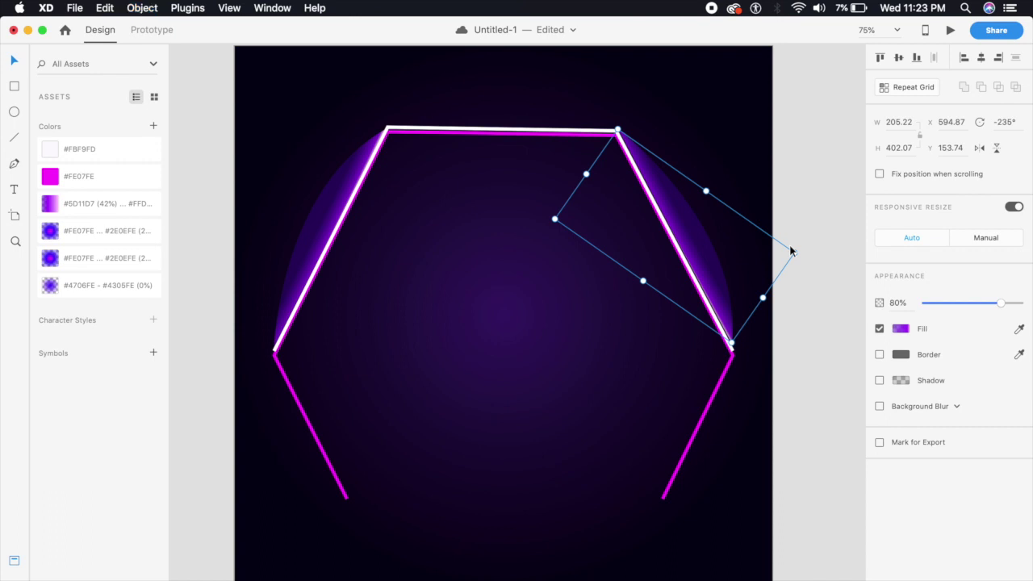
left_click(333, 230)
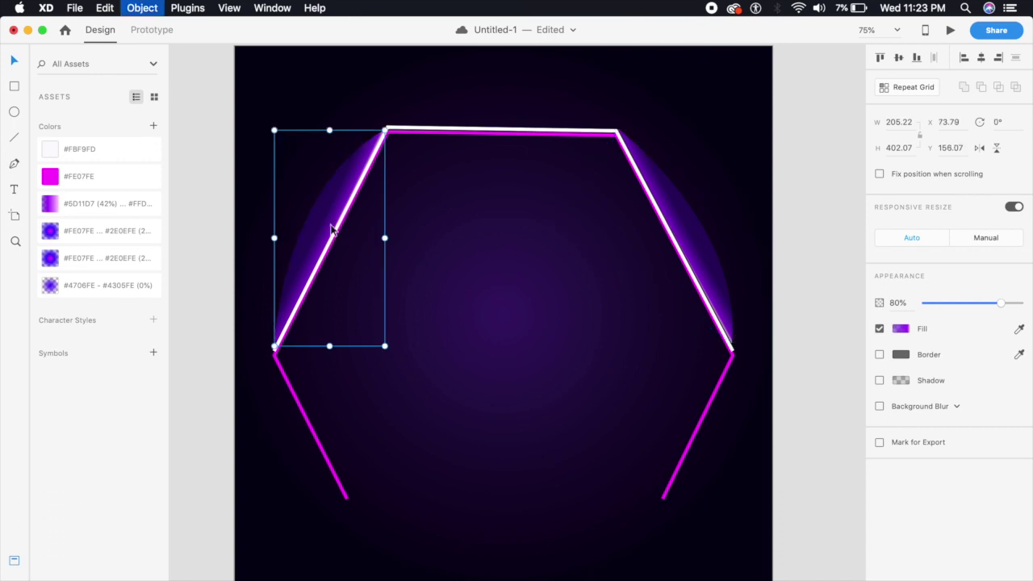
key("Escape")
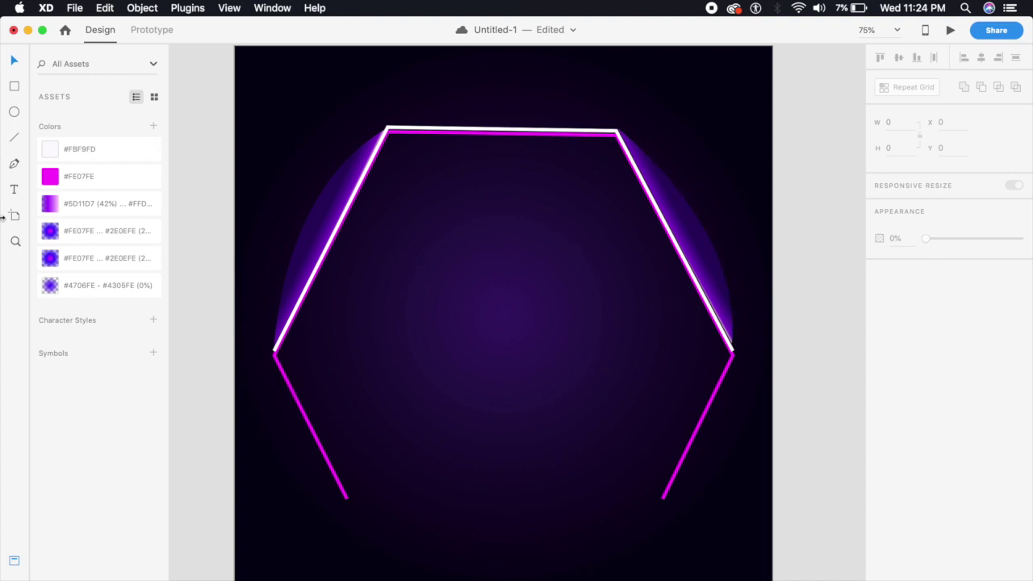
Step: Draw a borderless ellipse filled with the #4706FE gradient asset
left_click(14, 112)
left_click_drag(432, 311, 465, 394)
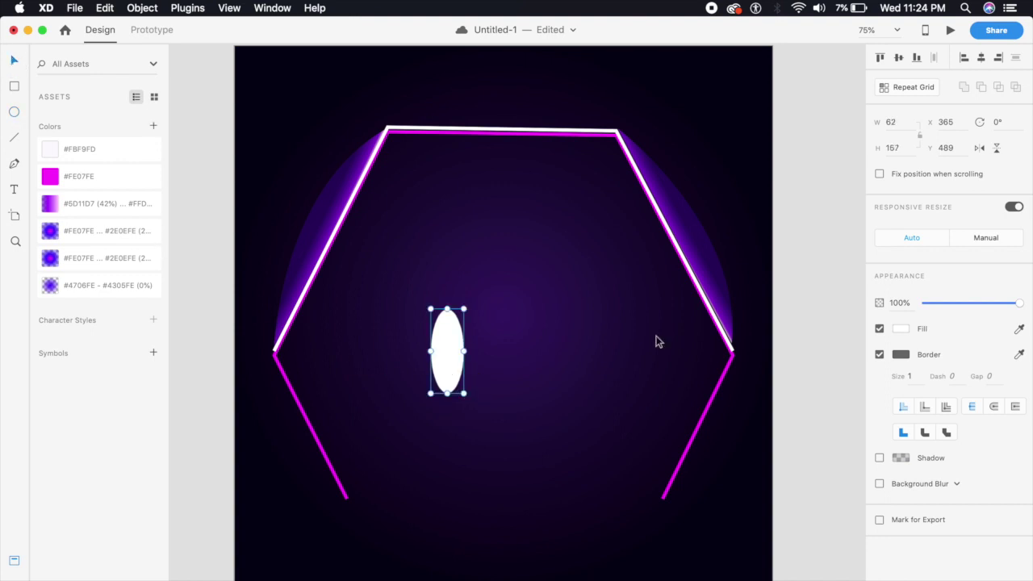
left_click(879, 354)
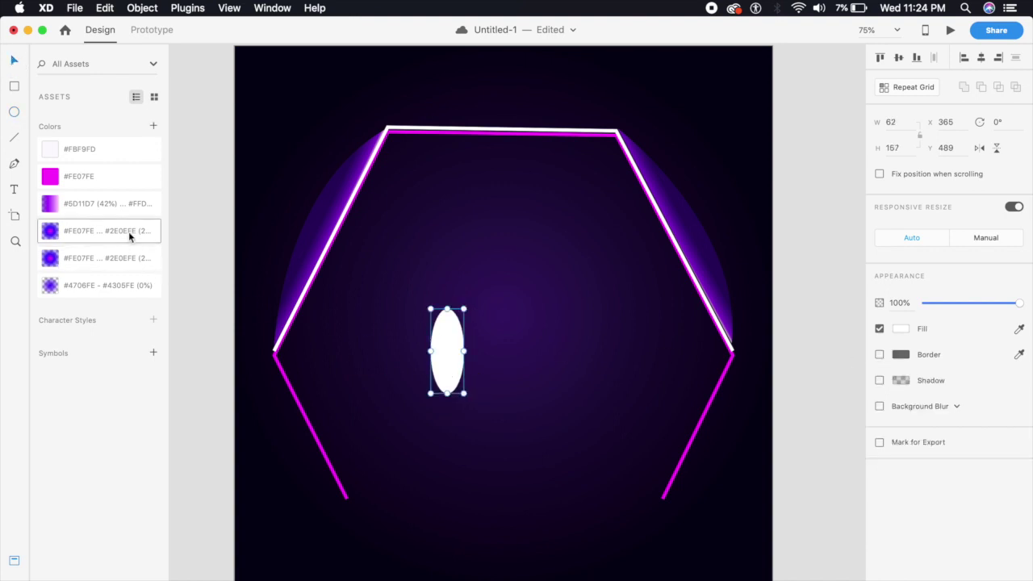
left_click(121, 282)
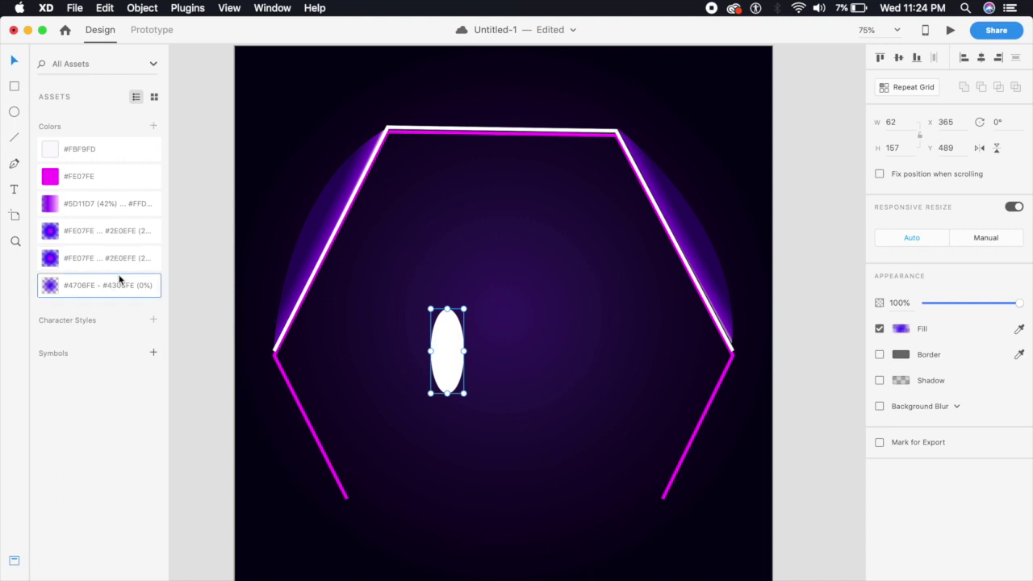
left_click(526, 366)
left_click(447, 361)
Step: Place the glow along the lower-left magenta leg at 70% opacity
left_click_drag(458, 364, 367, 490)
left_click_drag(315, 468, 301, 437)
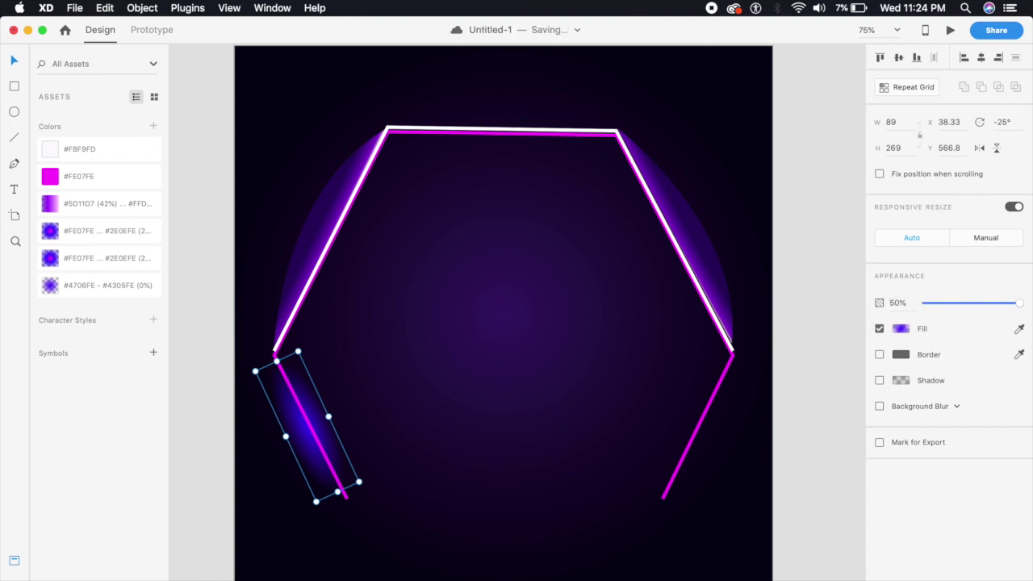
key("Return")
left_click(893, 301)
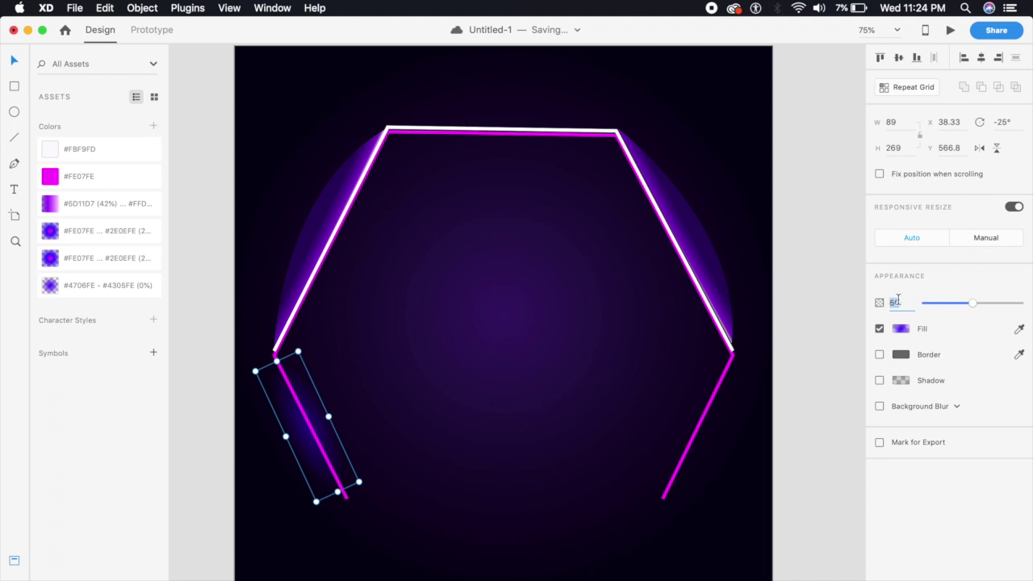
type("70")
key("Return")
Step: Duplicate the glow, rotating it onto the lower-right magenta leg
left_click(323, 460)
left_click_drag(307, 443, 613, 431)
left_click_drag(602, 355, 659, 382)
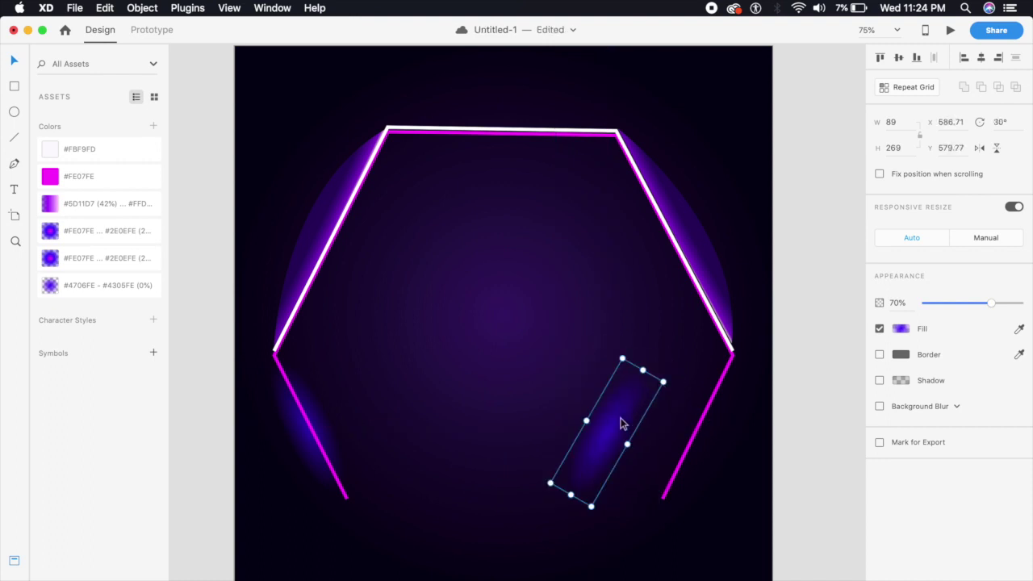
left_click_drag(622, 422, 720, 417)
left_click(779, 467)
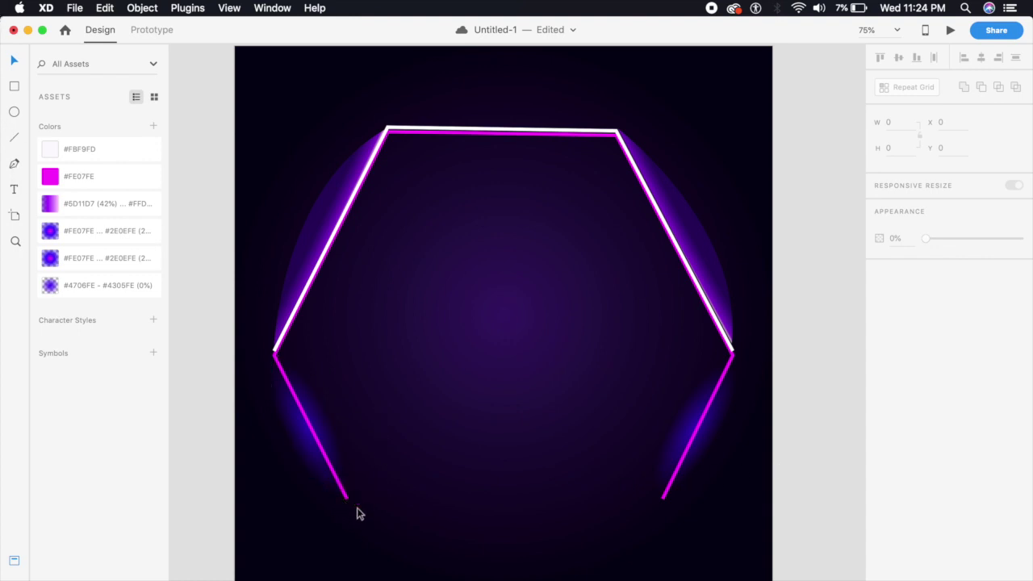
Step: Draw a small ellipse at the lower-left leg's foot with the #FE07FE–#2E0EFE gradient
left_click(13, 111)
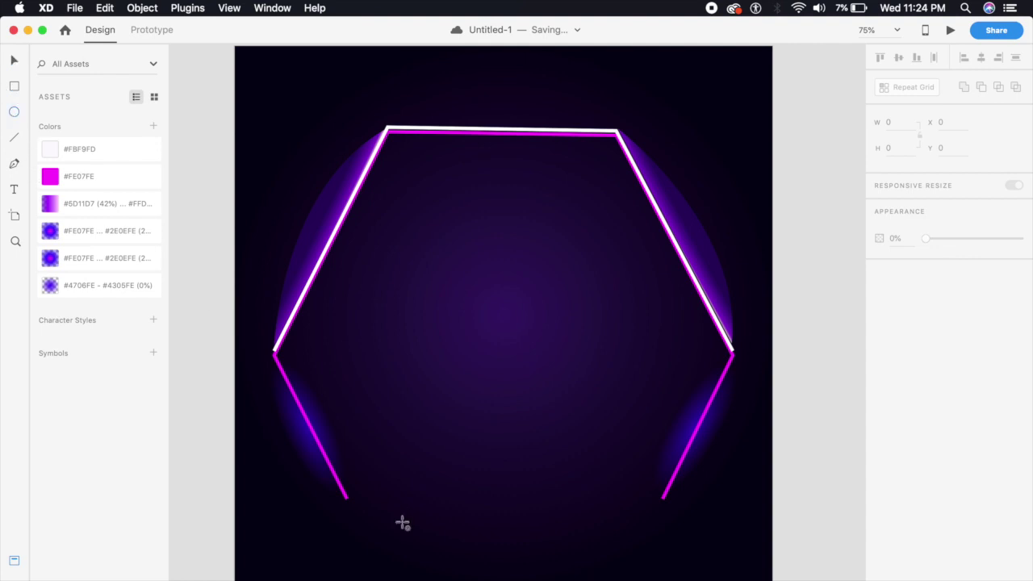
left_click_drag(330, 485, 374, 510)
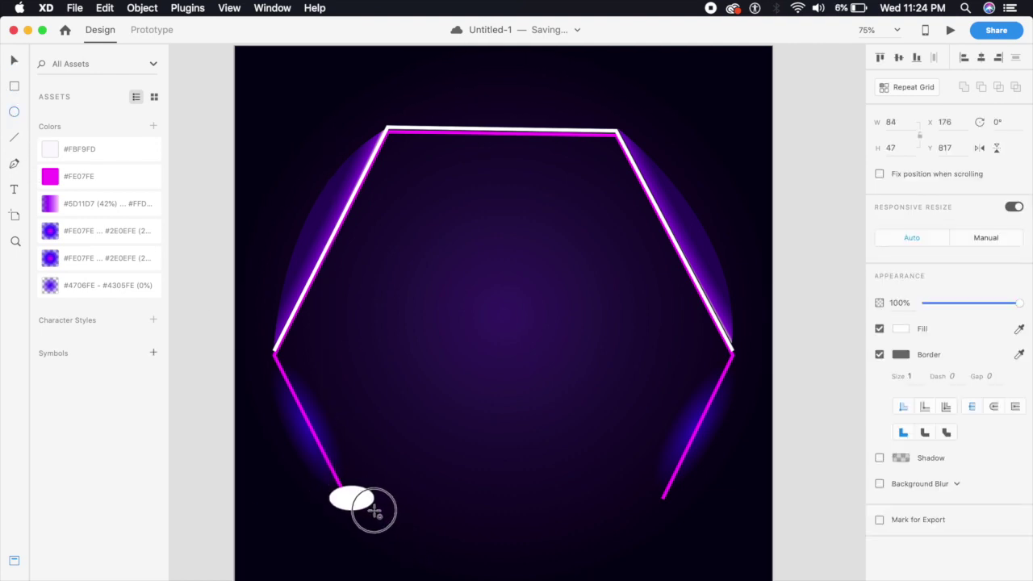
left_click(14, 61)
mouse_move(364, 503)
left_mouse_down()
mouse_move(344, 502)
mouse_move(357, 508)
mouse_move(343, 520)
mouse_move(357, 506)
left_mouse_up()
left_click(100, 268)
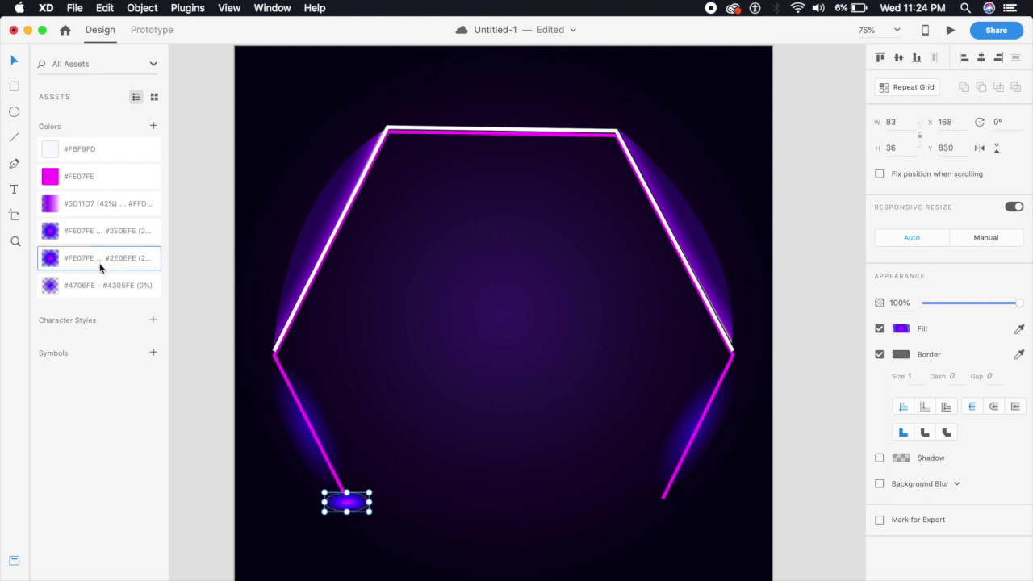
Step: At 100% zoom, tuck the ellipse behind the magenta line's tip
key("super+1")
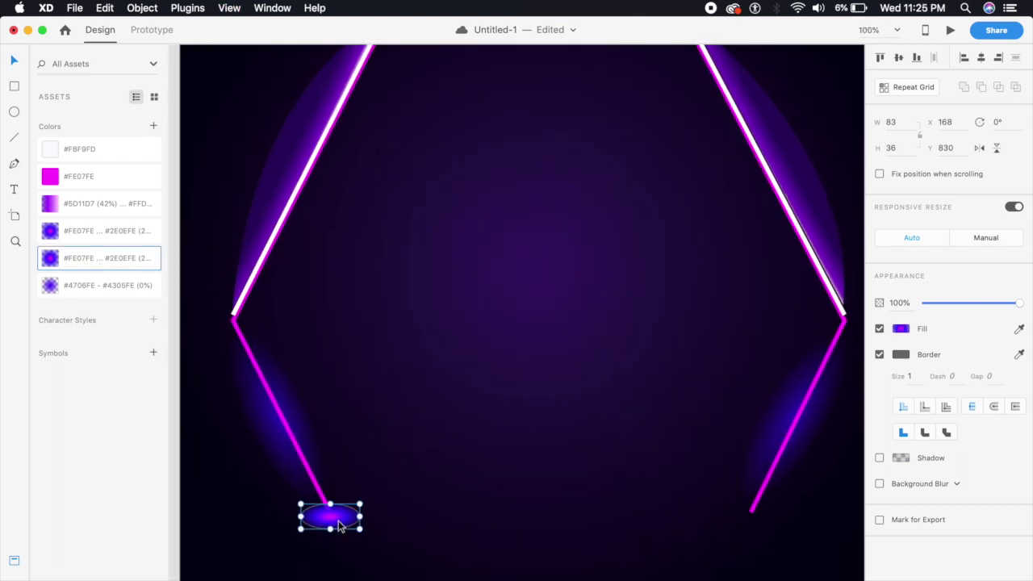
left_click_drag(334, 513, 332, 509)
key("super+bracketleft")
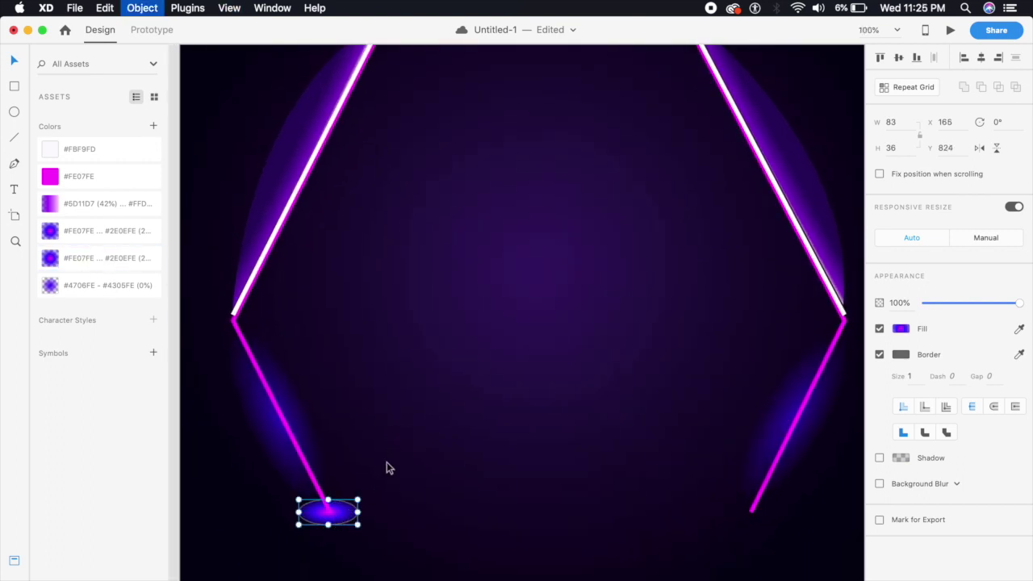
key("Right")
key("Right")
key("Right")
key("Left")
key("Left")
key("Left")
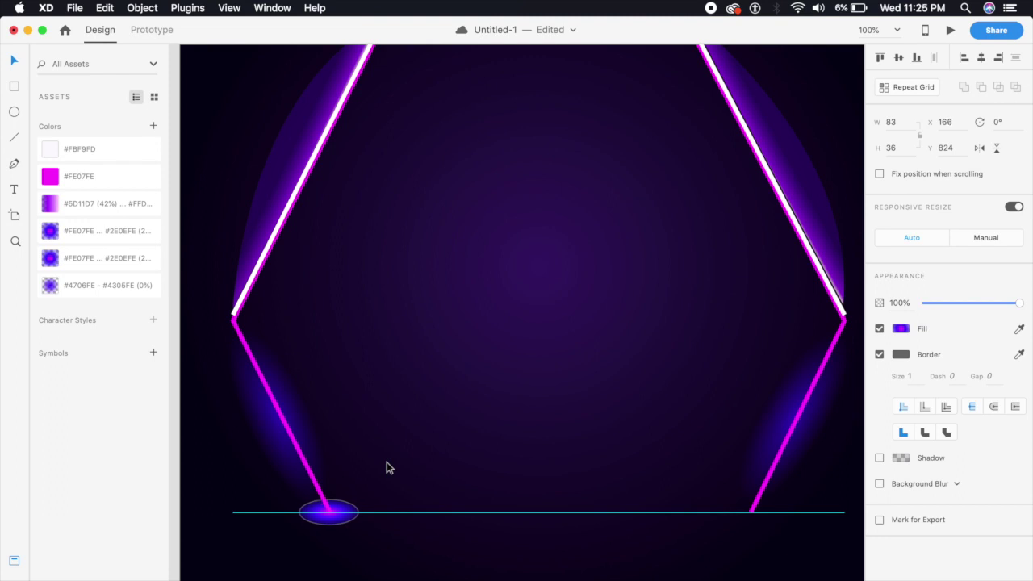
key("Down")
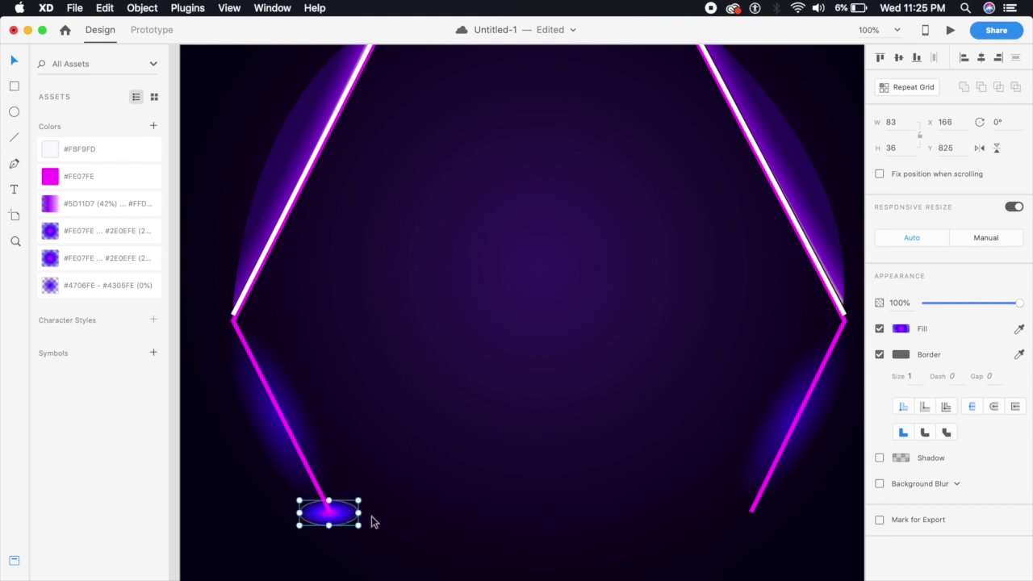
Step: Copy the ellipse to the right leg's foot and remove both ellipses' borders
left_click_drag(341, 526, 759, 523)
key("Escape")
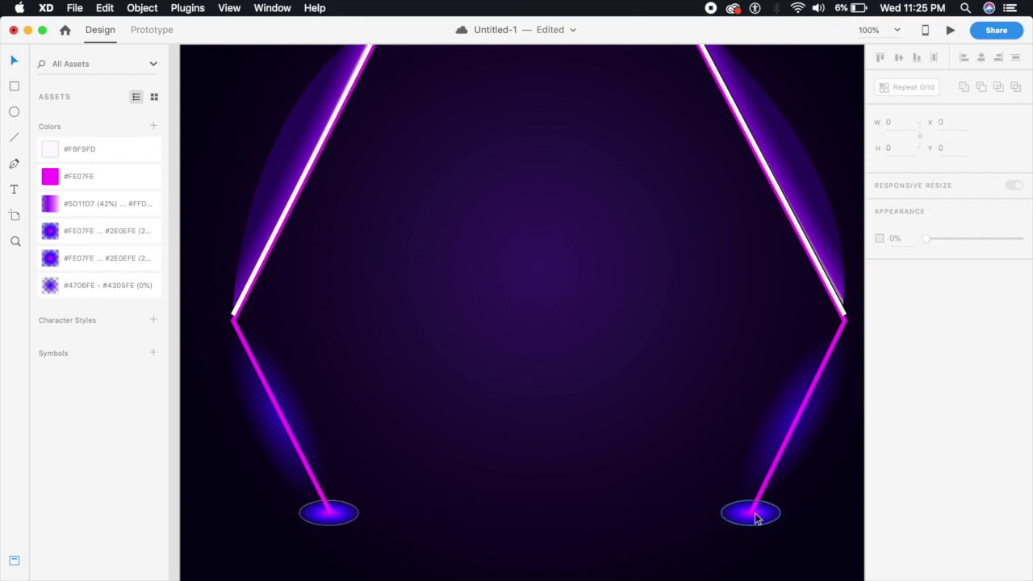
left_click(743, 518)
left_click(327, 526, "shift")
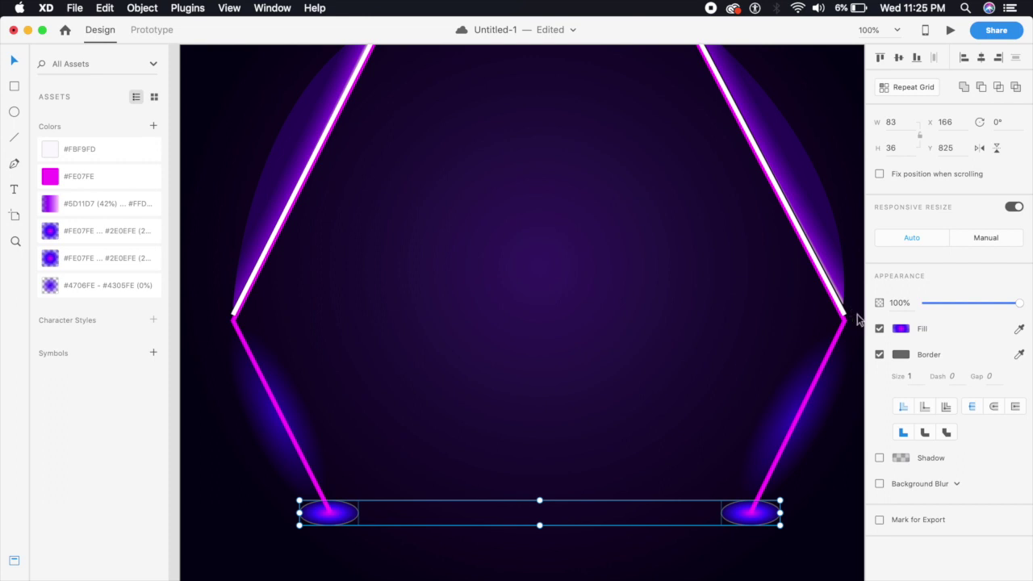
left_click(880, 355)
key("Escape")
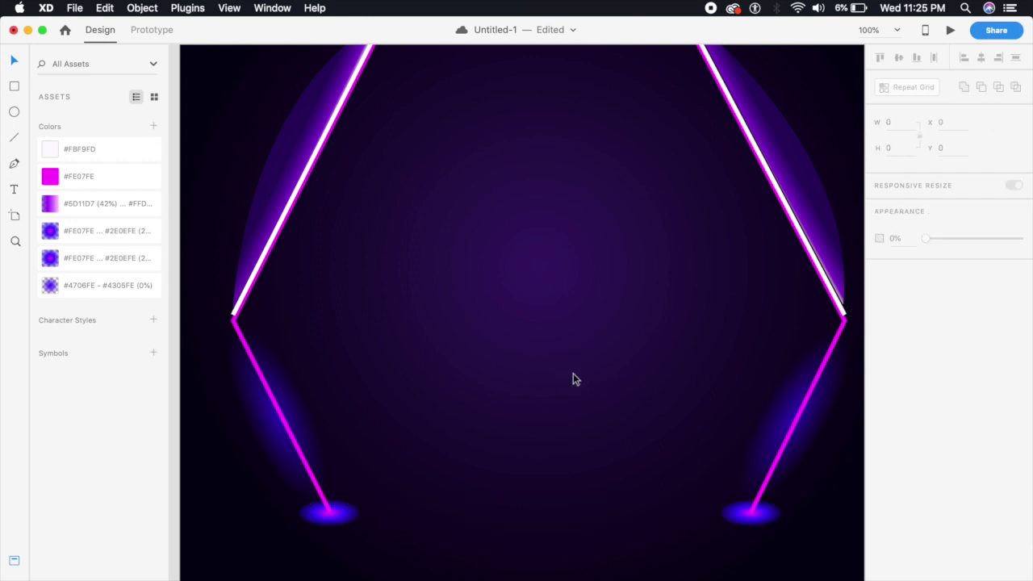
Step: Zoom out to 50%, save the document, and select all the neon frame shapes
key("super+minus")
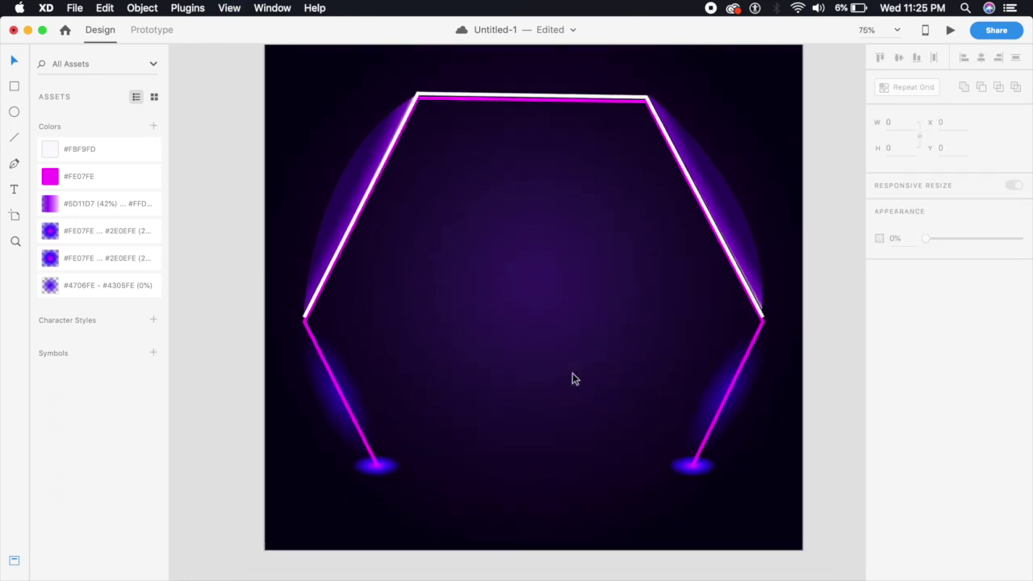
key("super+minus")
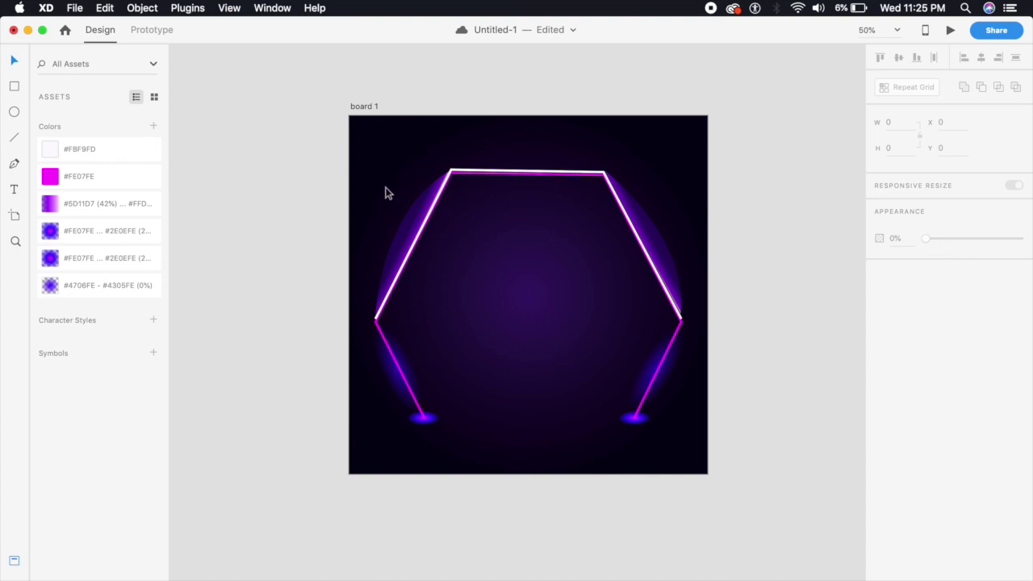
key("super+s")
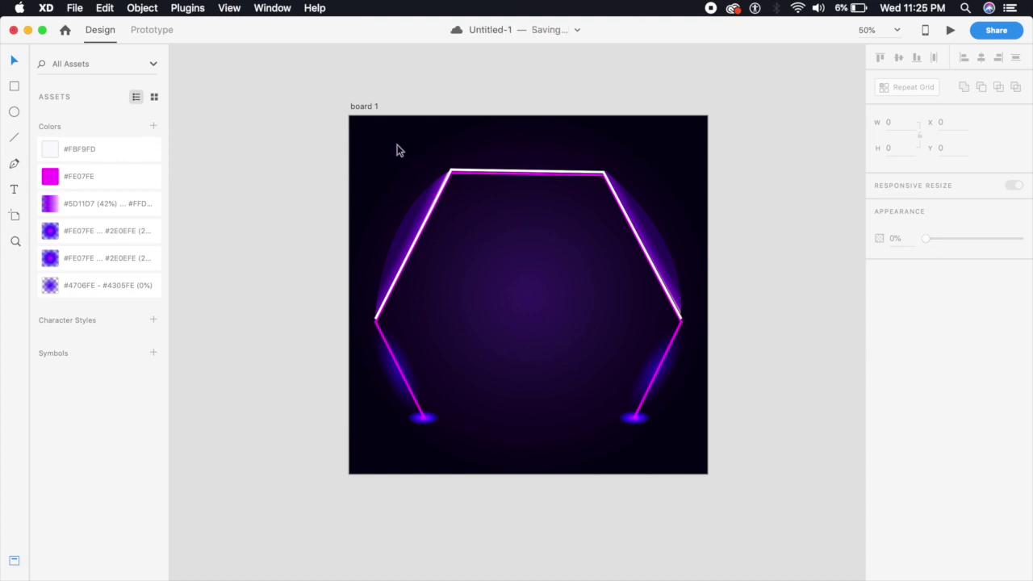
left_click_drag(397, 145, 684, 487)
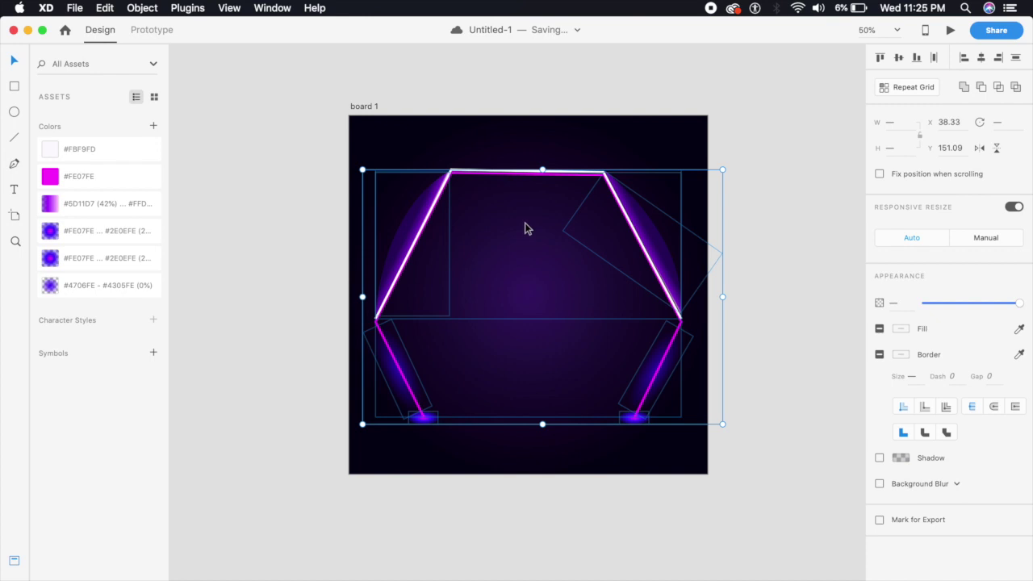
Step: Group the neon frame shapes and nest a scaled-down, centred copy inside the original arch
key("super+g")
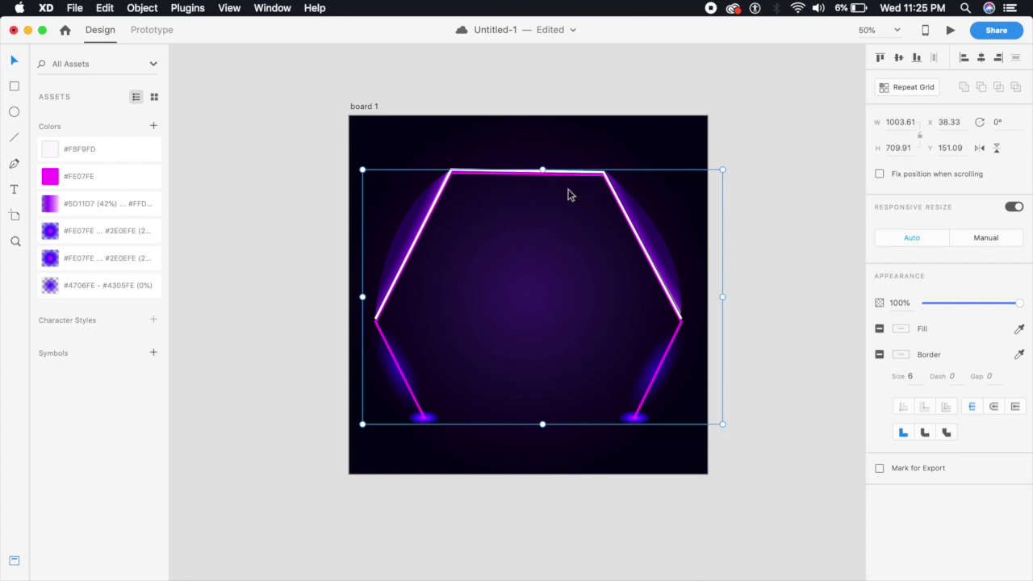
left_click_drag(505, 170, 541, 184)
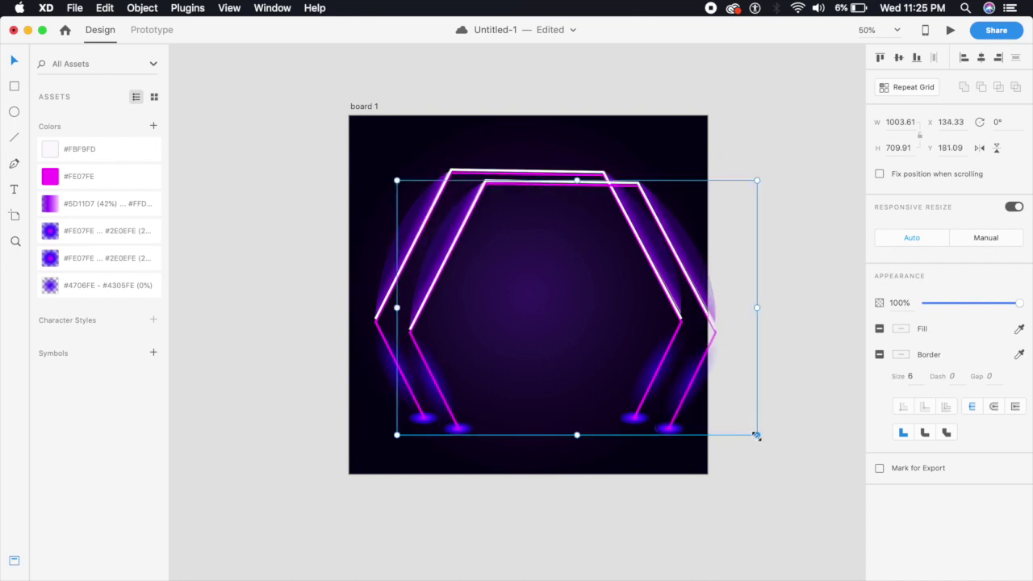
left_click_drag(756, 436, 716, 406)
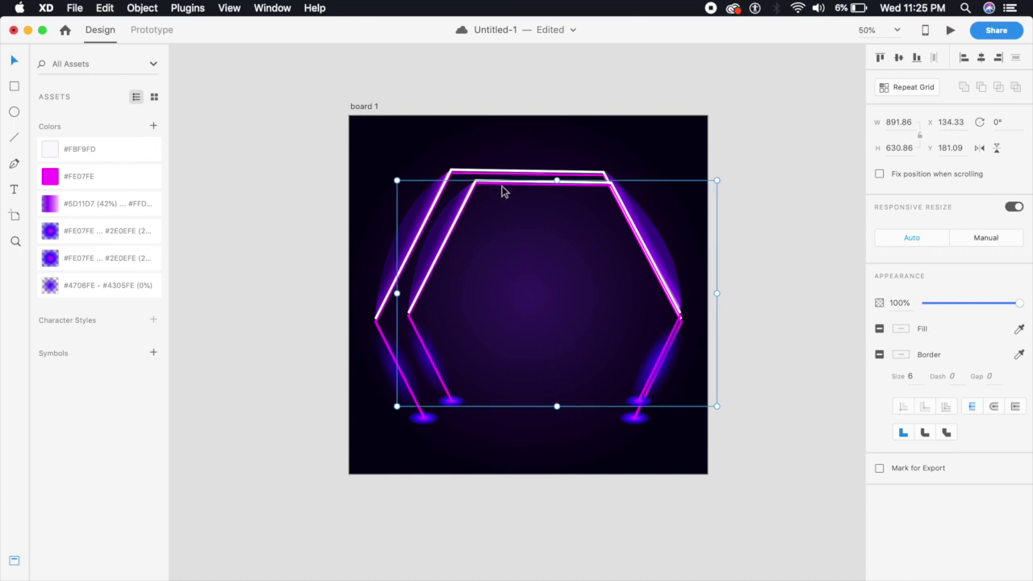
left_click_drag(502, 190, 486, 192)
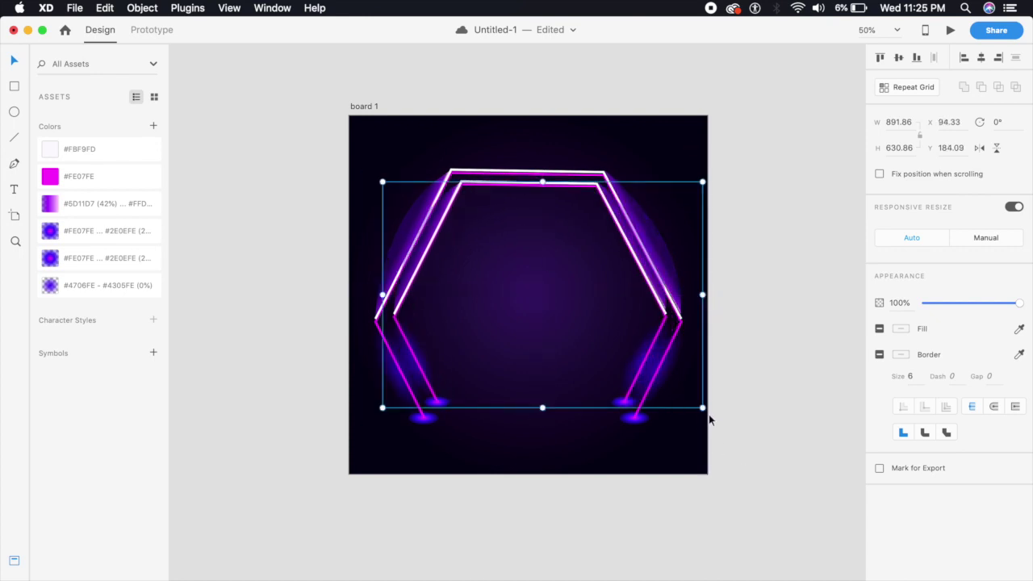
left_click_drag(702, 407, 655, 318)
left_click(501, 446)
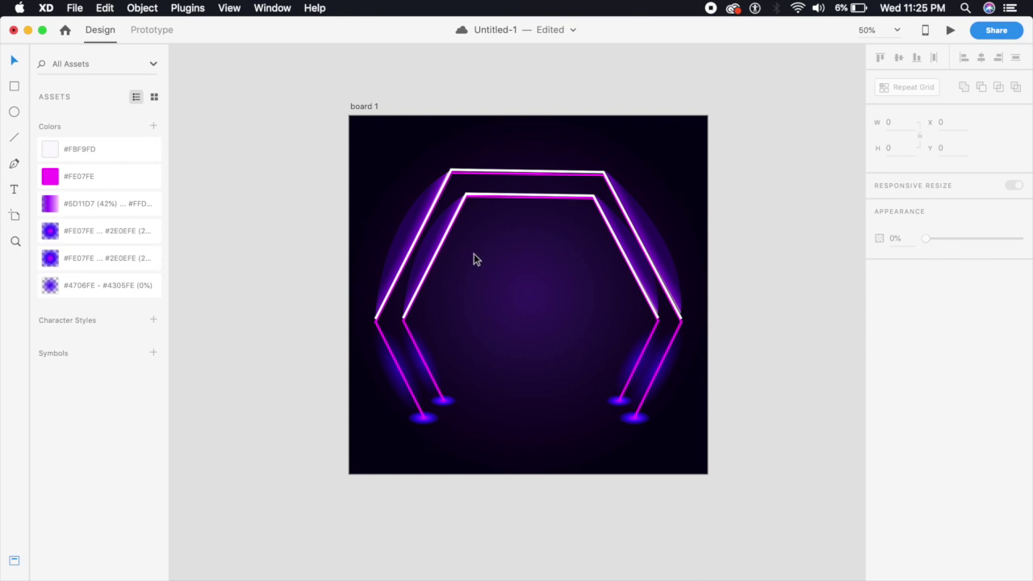
key("super+equal")
left_click_drag(557, 245, 538, 268)
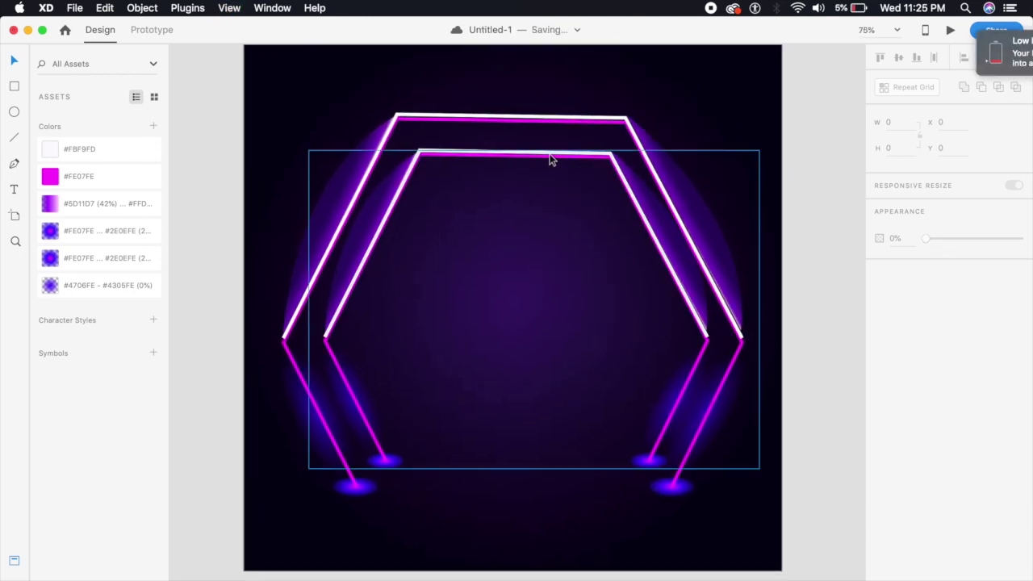
Step: Duplicate the inner arch repeatedly, shrinking and centring each copy into a receding tunnel
scroll(551, 159, "left", 5)
scroll(546, 157, "right", 4)
left_click(496, 153)
key("super+d")
mouse_move(766, 476)
left_mouse_down()
mouse_move(779, 492)
mouse_move(749, 479)
left_mouse_up()
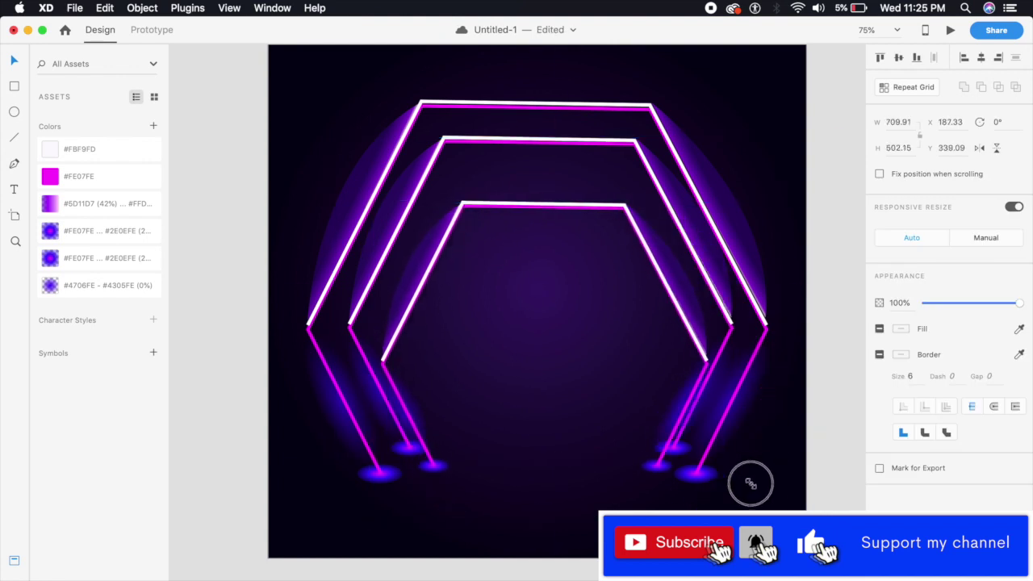
left_click_drag(646, 242, 697, 352)
left_click_drag(743, 479, 659, 415)
left_click_drag(601, 239, 646, 381)
left_click_drag(692, 461, 653, 434)
left_click_drag(614, 332, 622, 284)
scroll(622, 284, "down", 5)
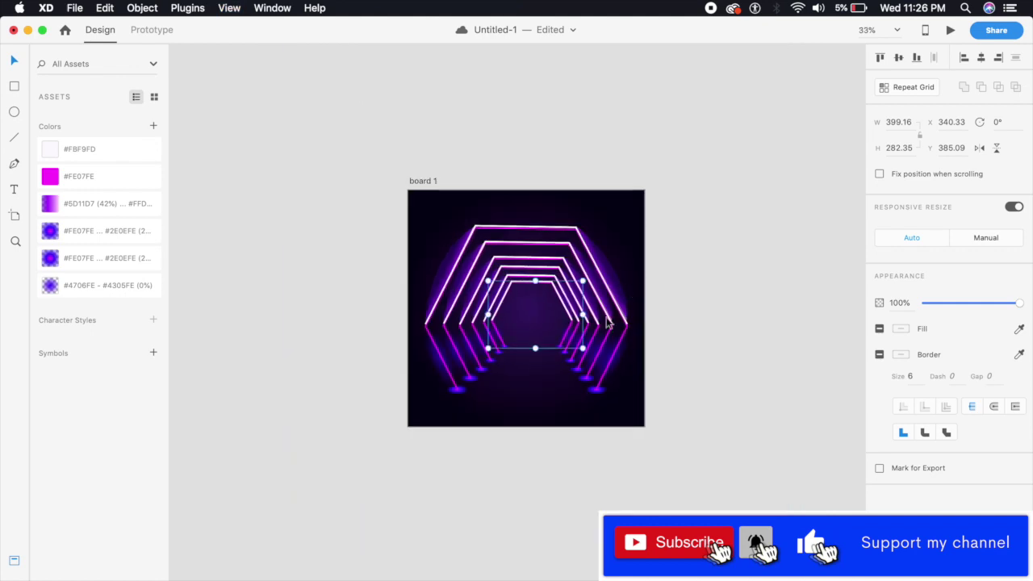
scroll(472, 252, "up", 5)
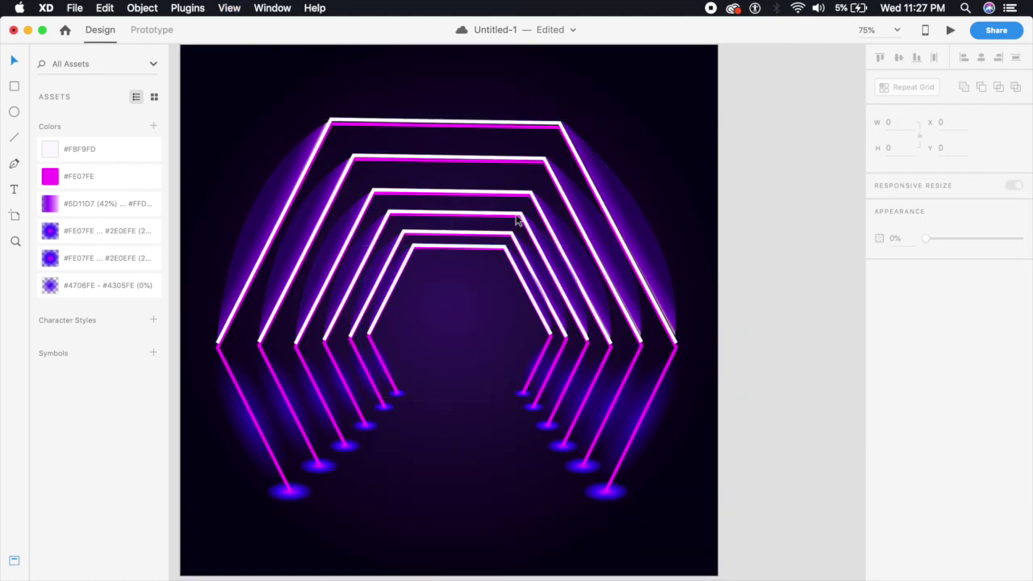
left_click(467, 252)
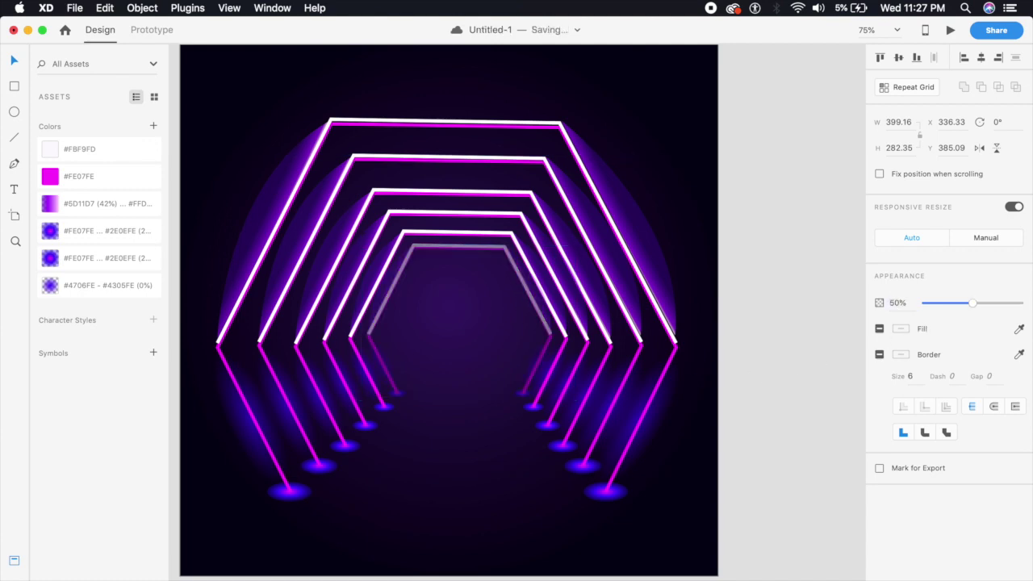
Step: Dim the second-smallest hexagon to 70% opacity, then zoom out and select board 1
left_click(513, 237)
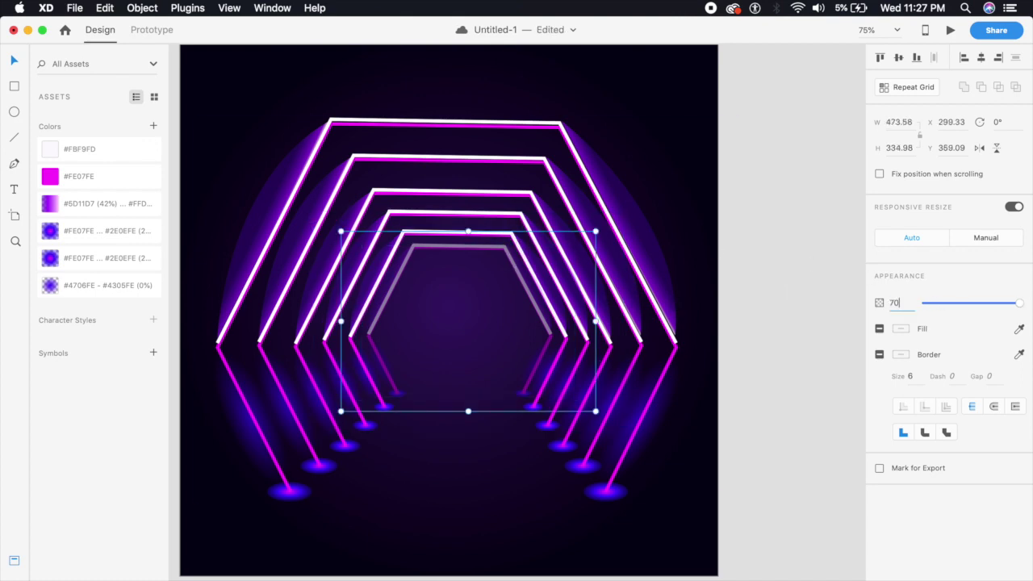
key("Return")
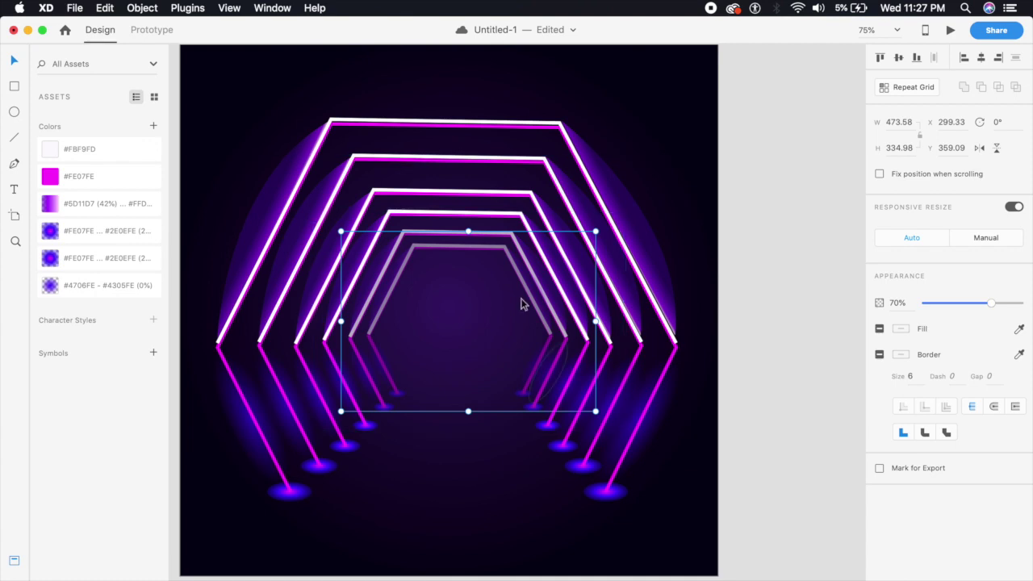
key("super+minus")
left_click(625, 179)
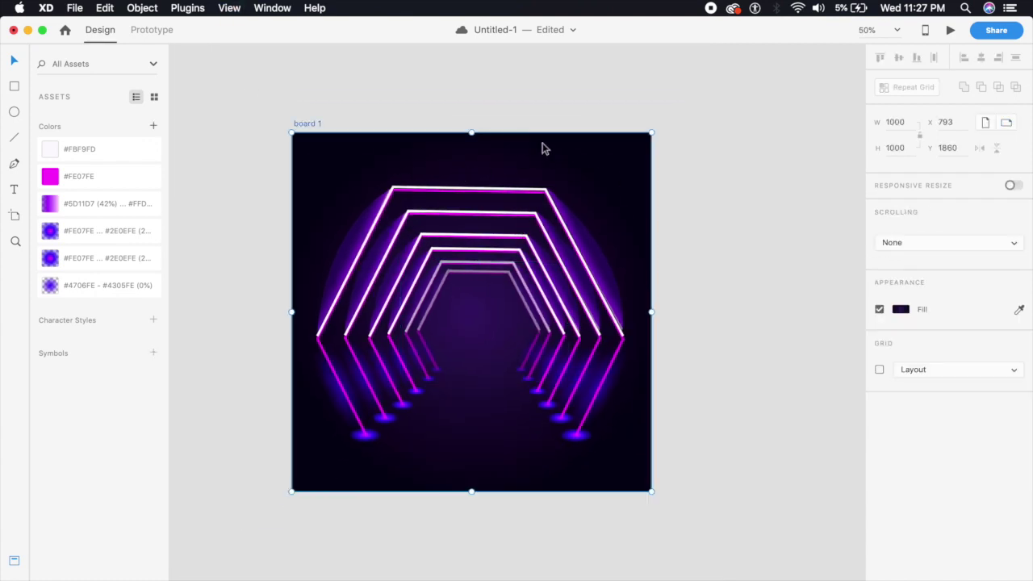
Step: Duplicate board 1 as a new artboard, board 1 – 1
key("super+d")
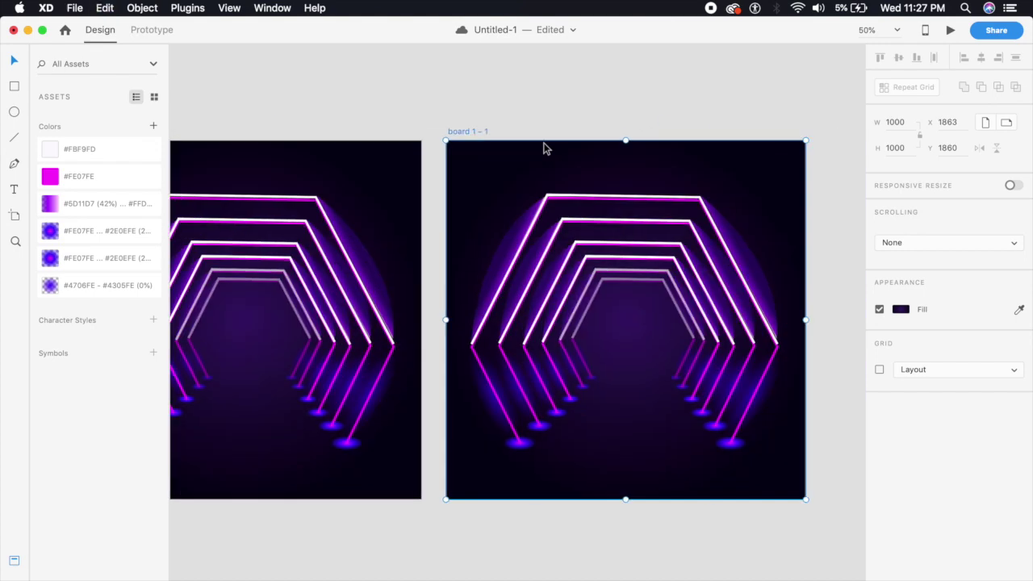
key("super+equal")
scroll(621, 318, "right", 2)
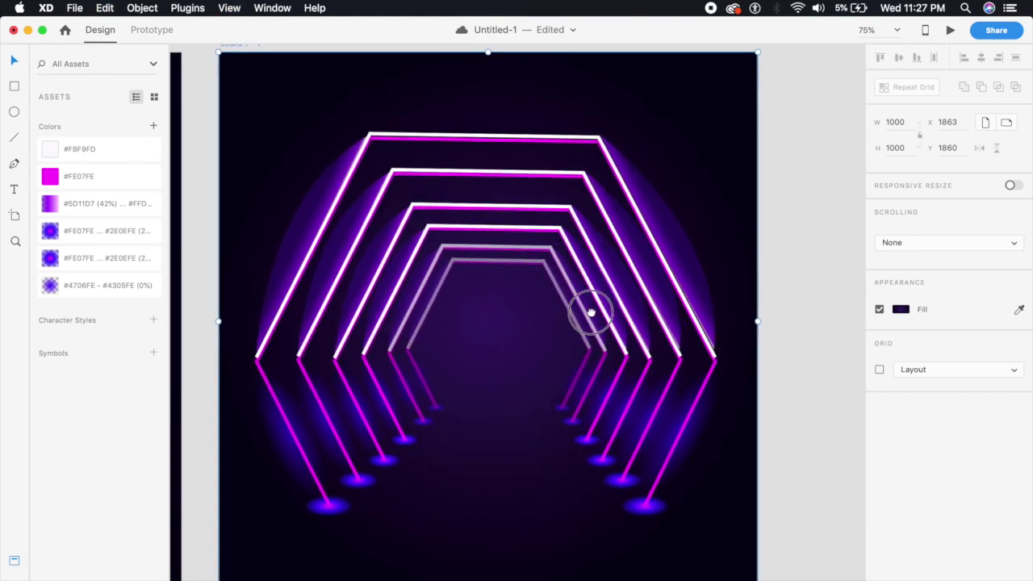
key("super+minus")
Step: Enlarge board 1 – 1's tunnel group past the board edges and recentre it
left_click(600, 406)
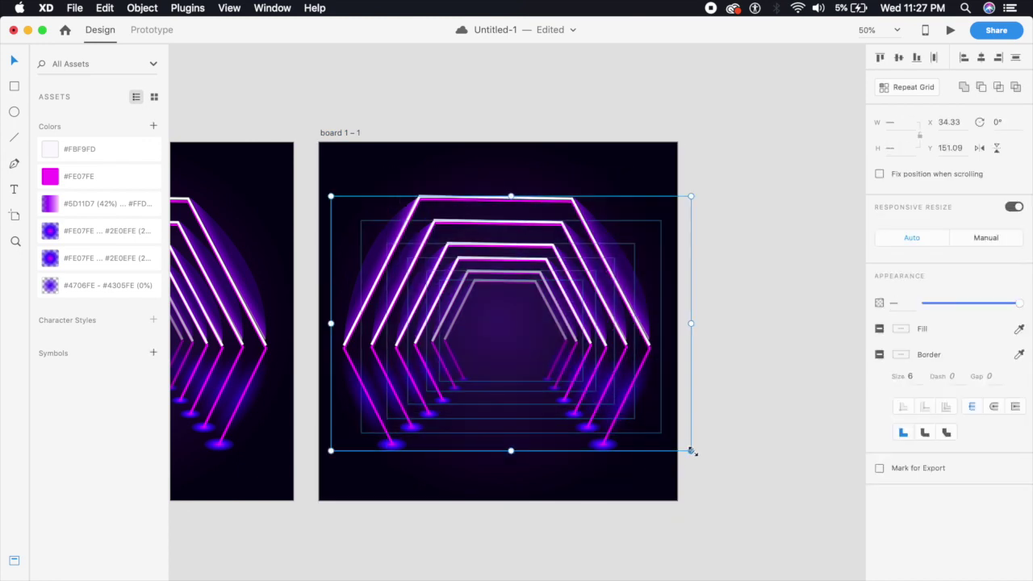
left_click_drag(692, 452, 767, 504)
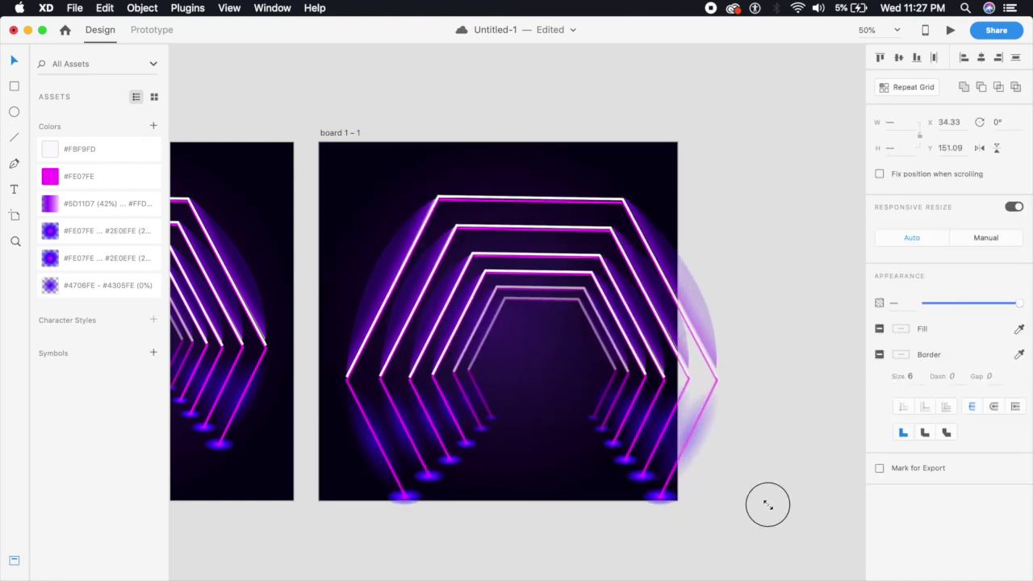
left_click_drag(715, 380, 682, 344)
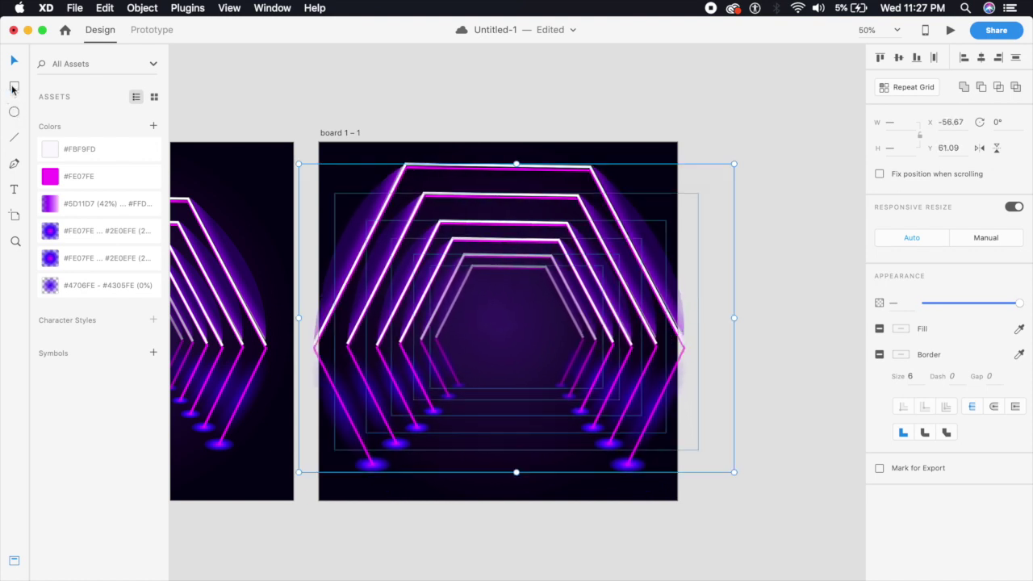
left_click(14, 86)
Step: Draw a white 675 × 58 bar near board 1's bottom, just below the tunnel
left_click_drag(261, 420, 464, 380)
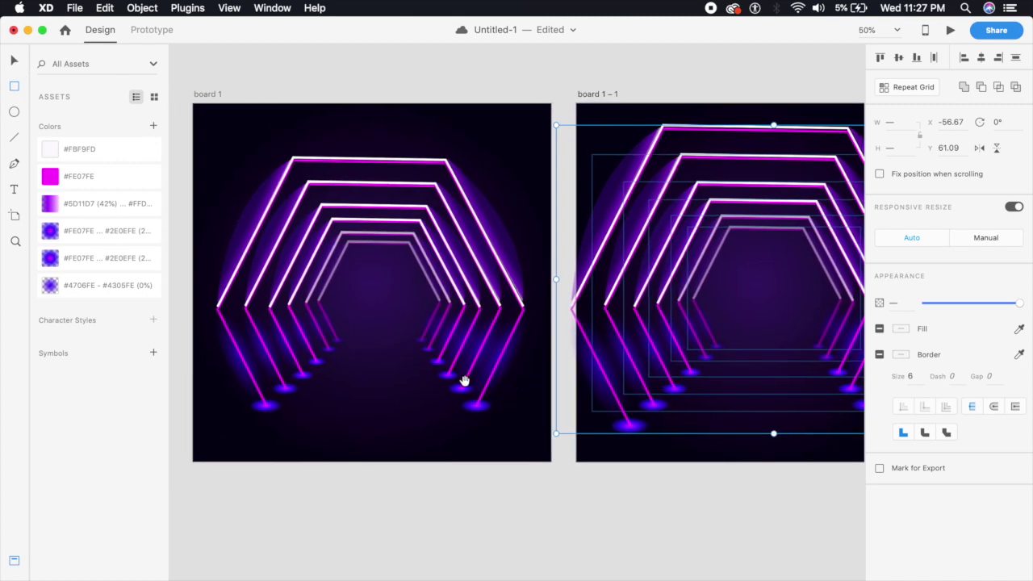
left_click_drag(246, 400, 488, 419)
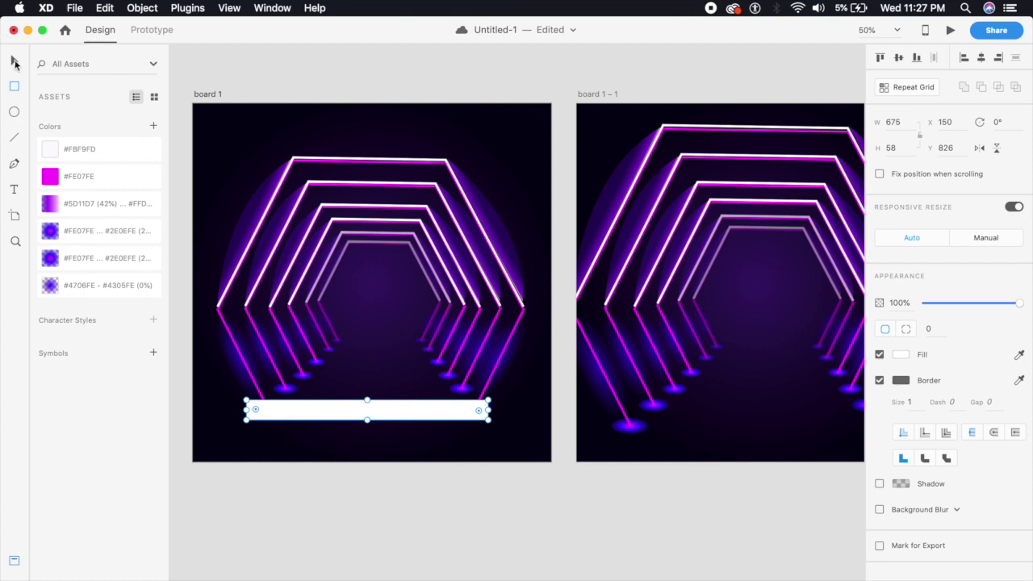
left_click_drag(409, 408, 414, 419)
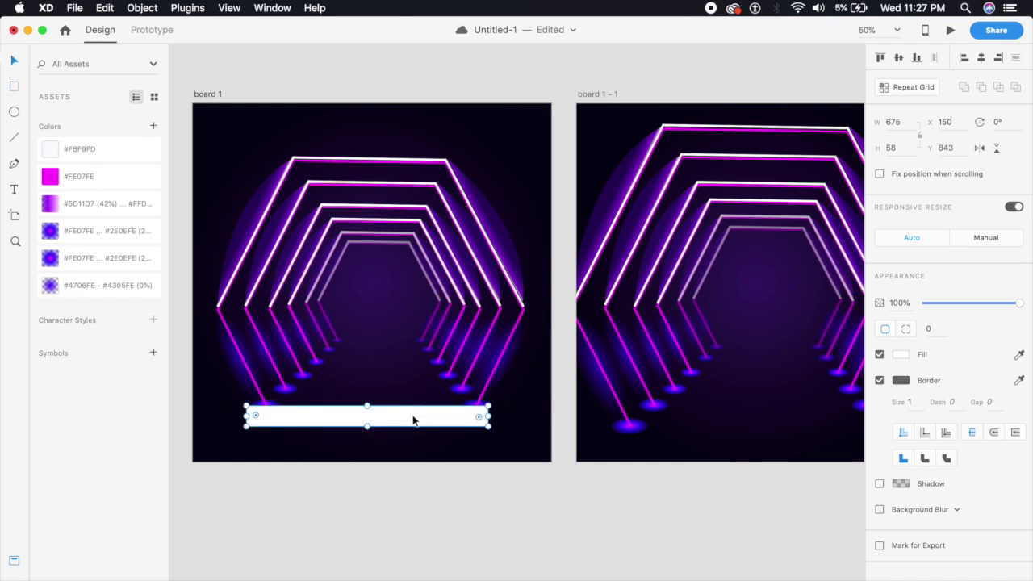
Step: Paste the white bar into board 1 – 1
scroll(602, 455, "right", 5)
left_click(586, 477)
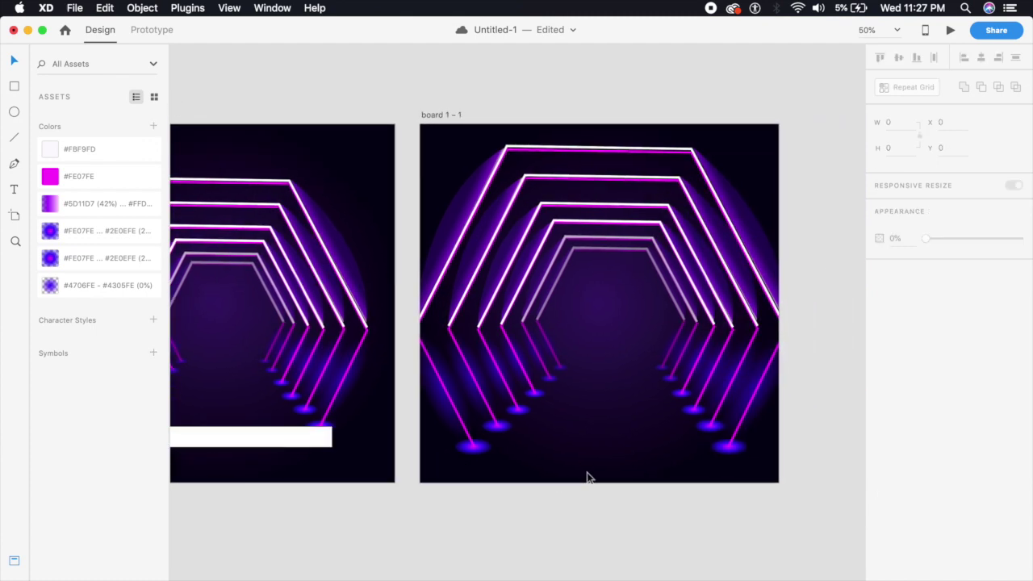
key("super+v")
scroll(586, 477, "right", 2)
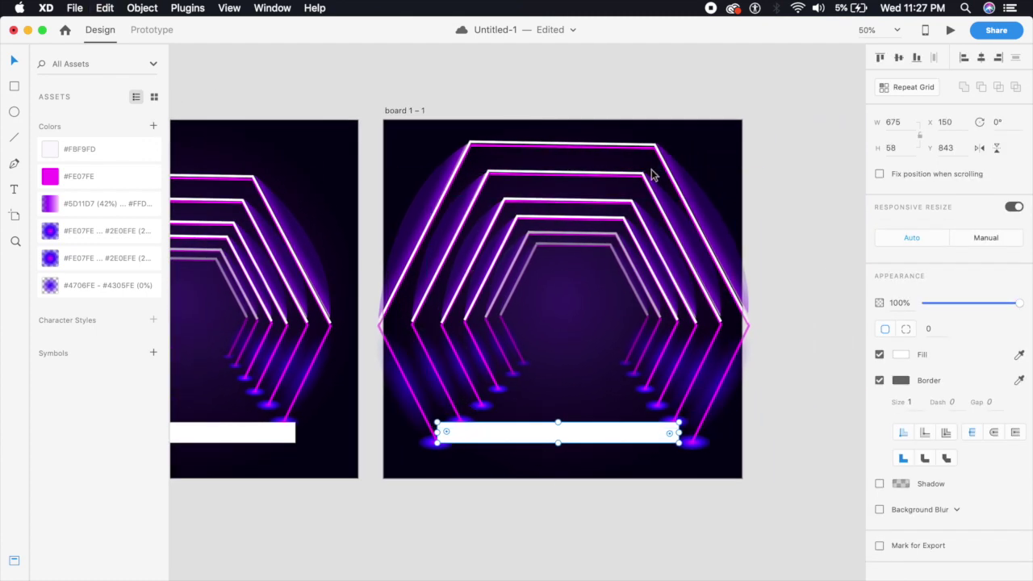
Step: Set the outermost hexagon on board 1 – 1 to 0% opacity
left_click(574, 154)
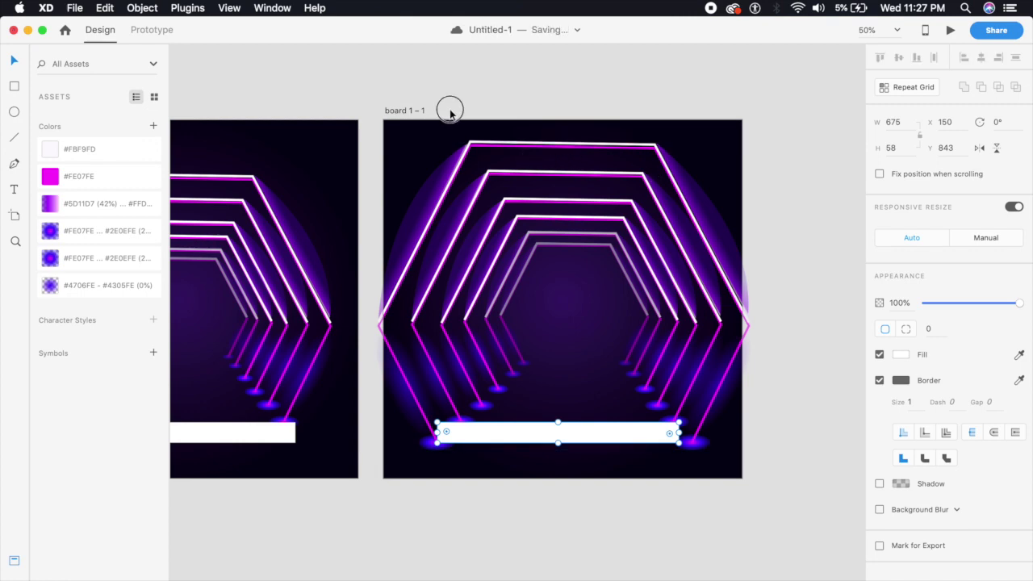
left_click_drag(449, 109, 685, 268)
key("Left")
key("Left")
key("Left")
key("Left")
key("Left")
key("Left")
key("Left")
key("Left")
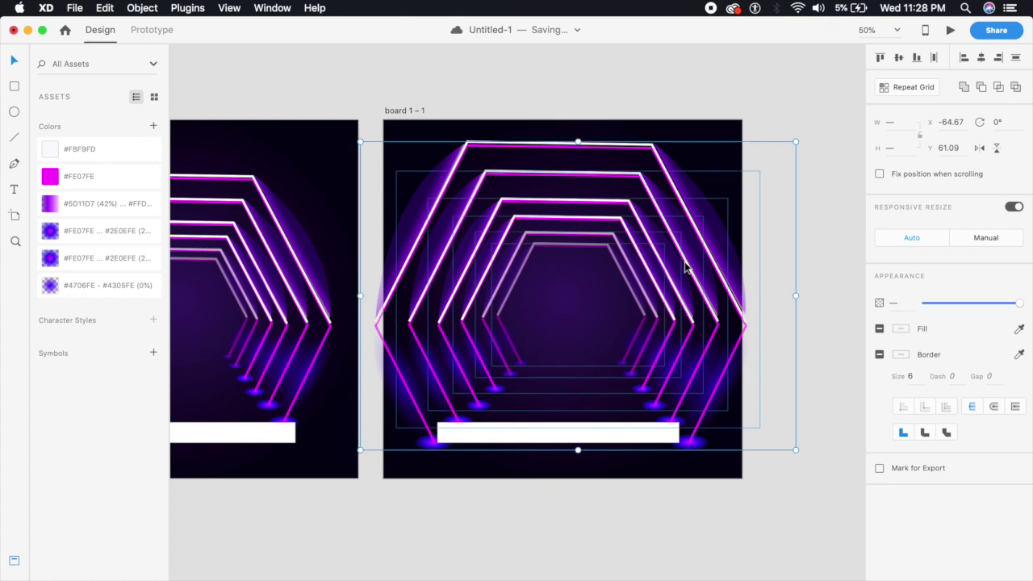
key("Right")
key("Right")
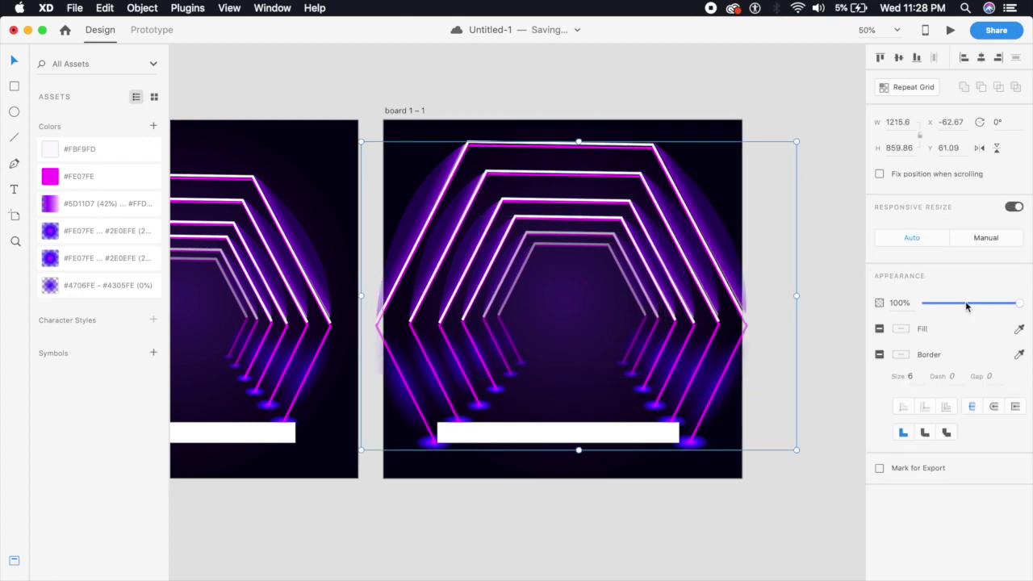
left_click_drag(967, 305, 882, 300)
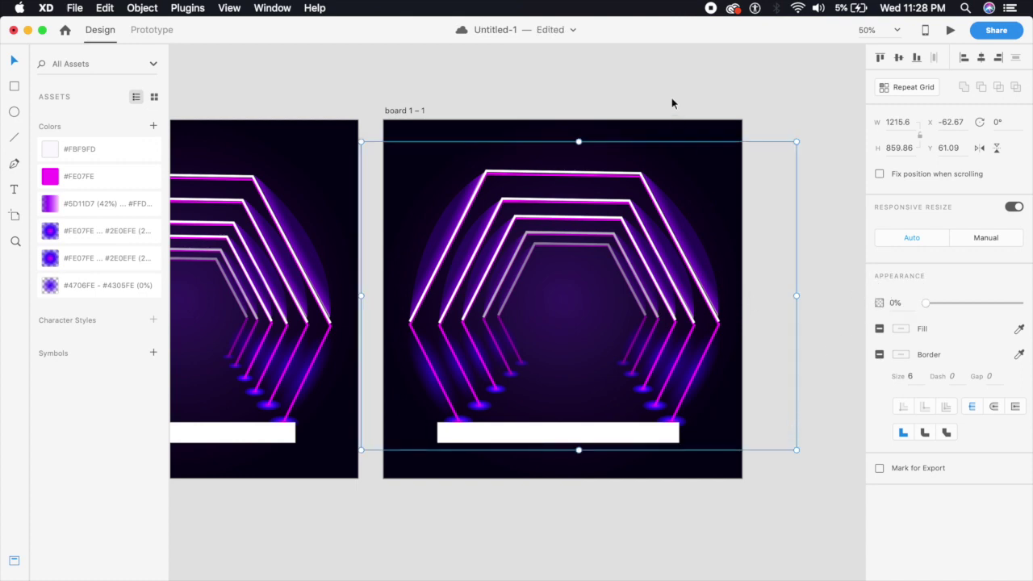
left_click(685, 129)
Step: Duplicate the board as board 1 – 2 and enlarge its tunnel past the edges
key("super+d")
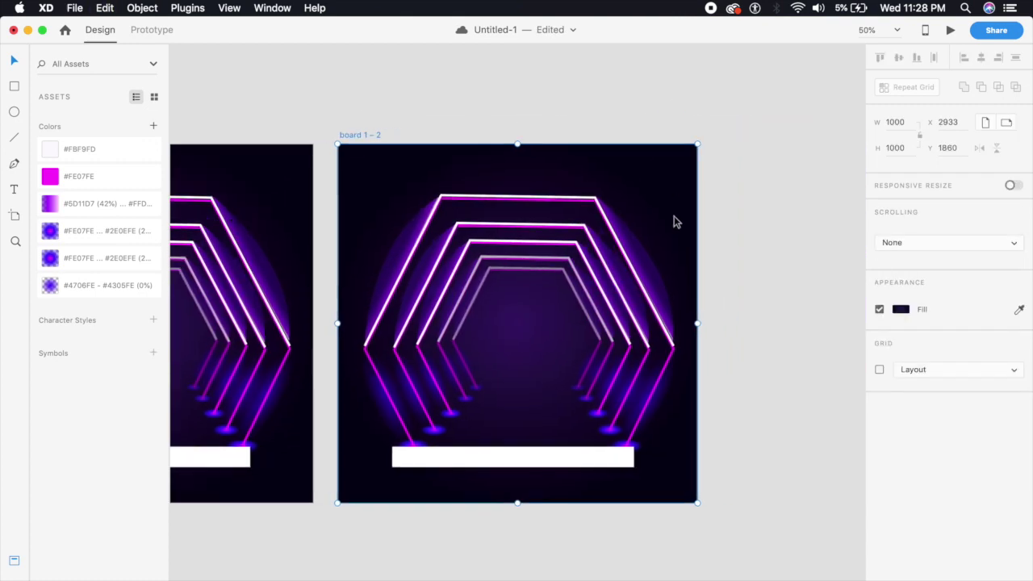
left_click_drag(416, 156, 644, 342)
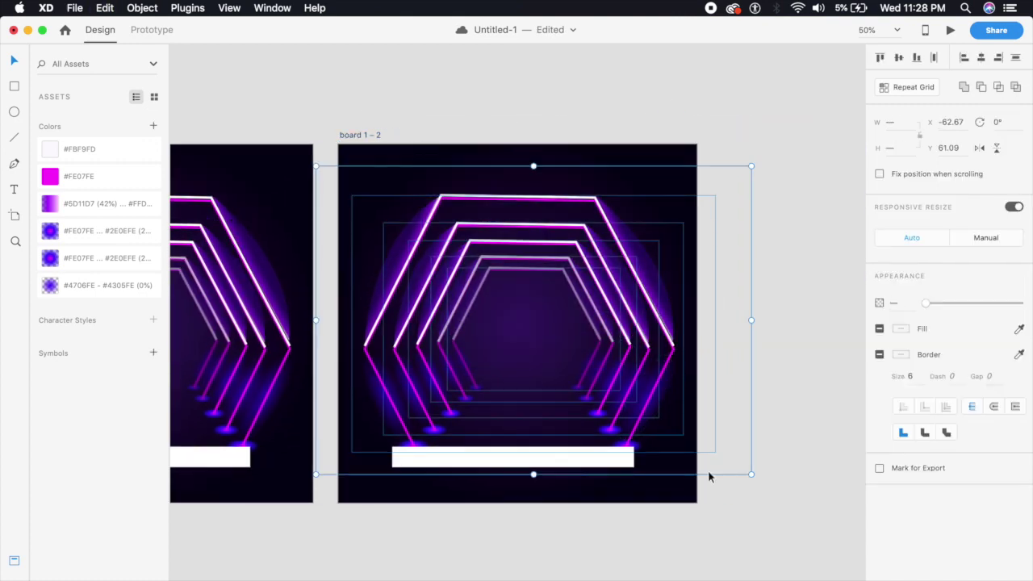
left_click_drag(752, 475, 826, 527)
left_click_drag(733, 380, 691, 345)
Step: Fade board 1 – 2's outermost hexagon to 0% opacity
left_click(858, 378)
left_click(685, 336)
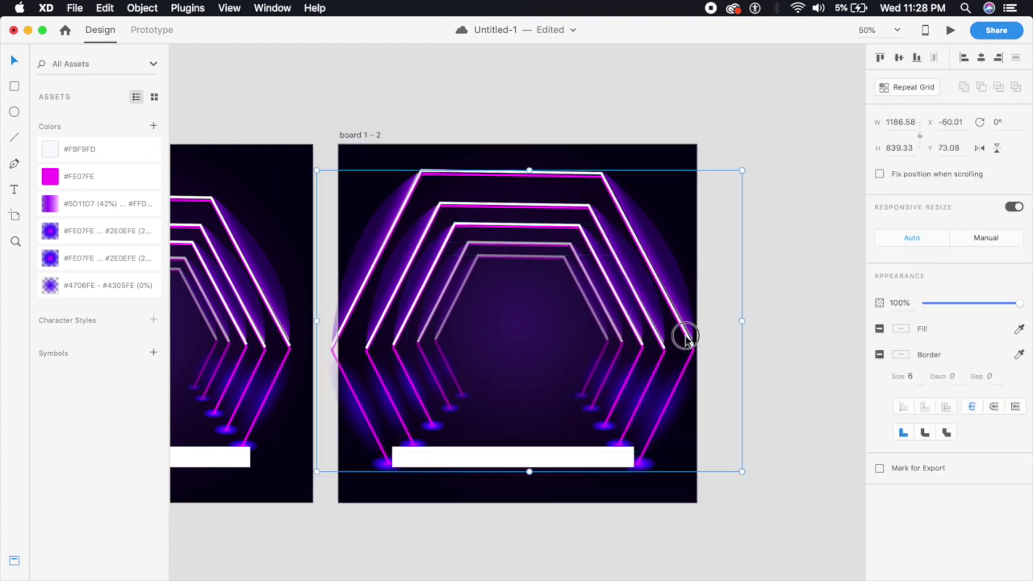
left_click_drag(979, 299, 759, 296)
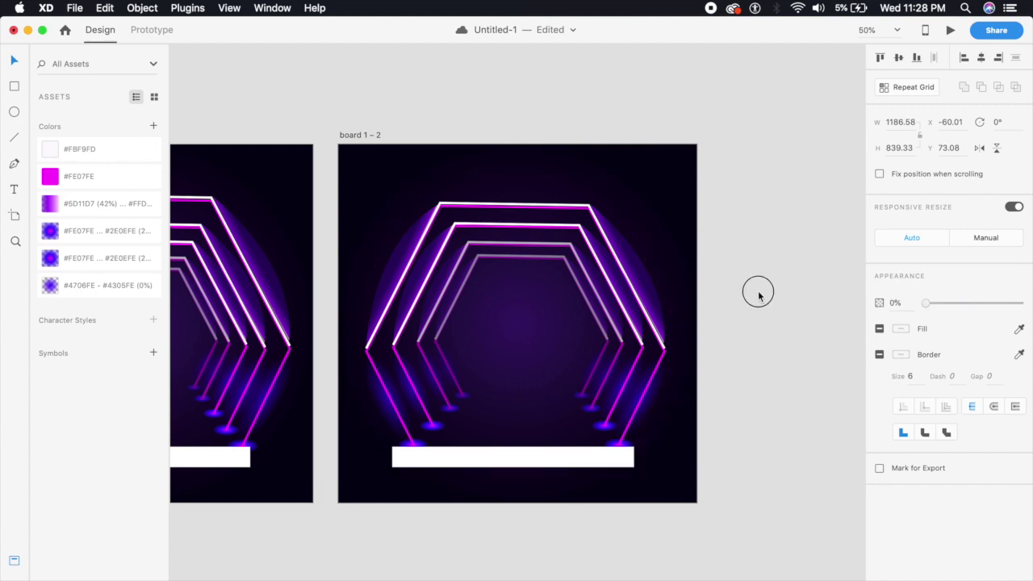
left_click(667, 164)
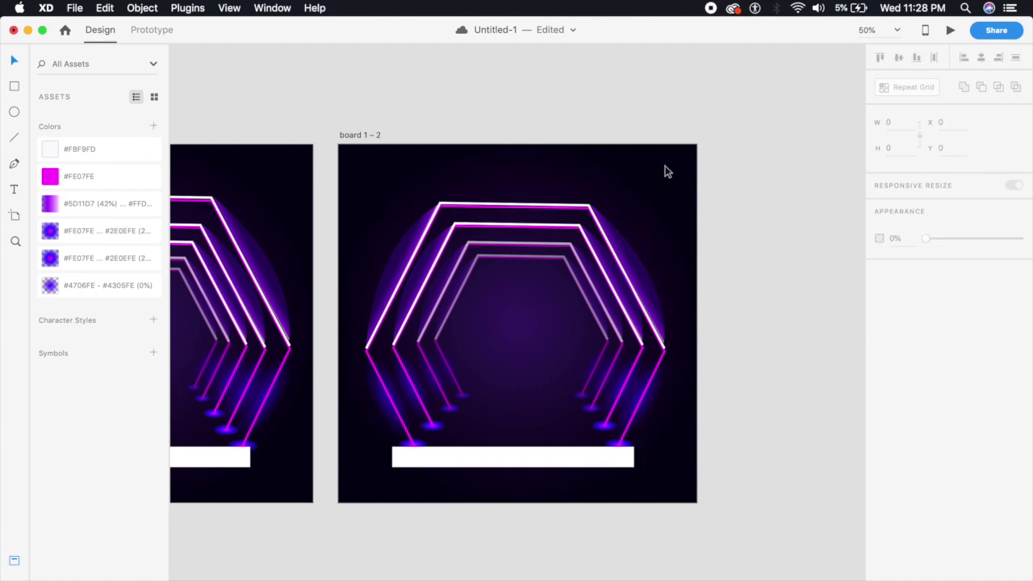
left_click(668, 169)
Step: Duplicate the board as board 1 – 3 and enlarge its tunnel past the edges
key("super+d")
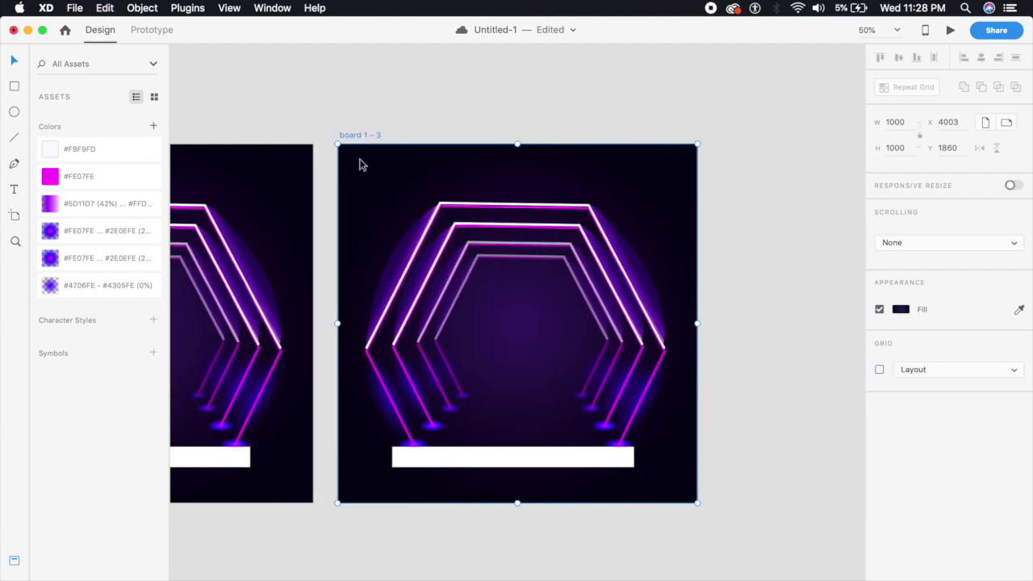
left_click(397, 174)
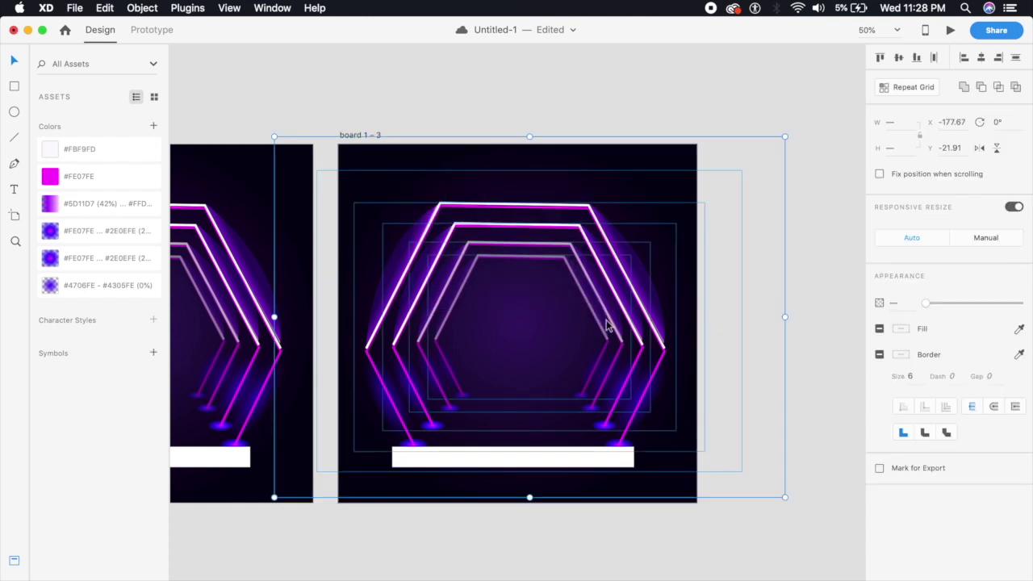
left_click_drag(787, 498, 879, 555)
left_click_drag(710, 346, 672, 325)
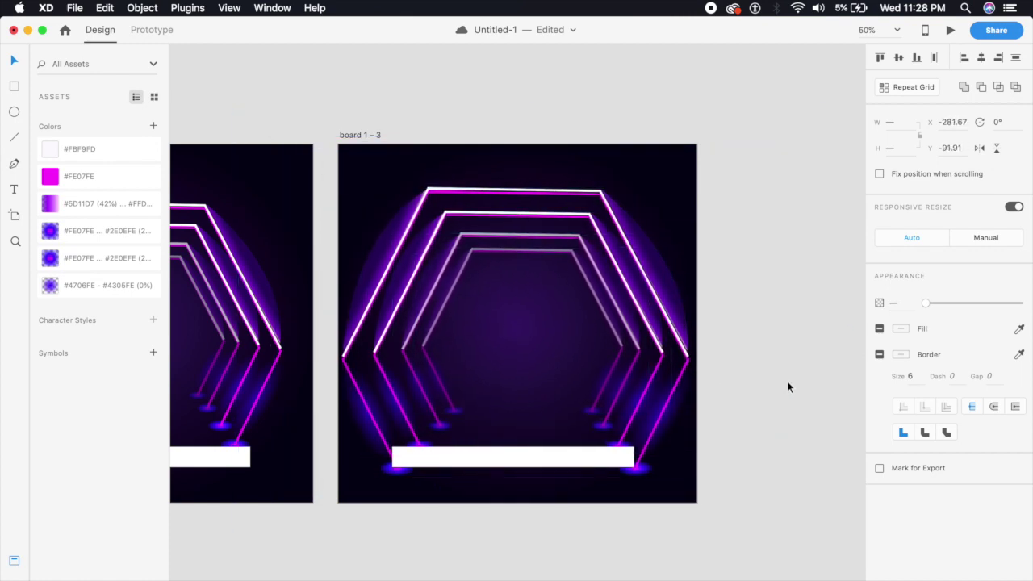
Step: Set the outermost hexagon to 0% and the two inner hexagons to 100% opacity
left_click(834, 354)
left_click(682, 360)
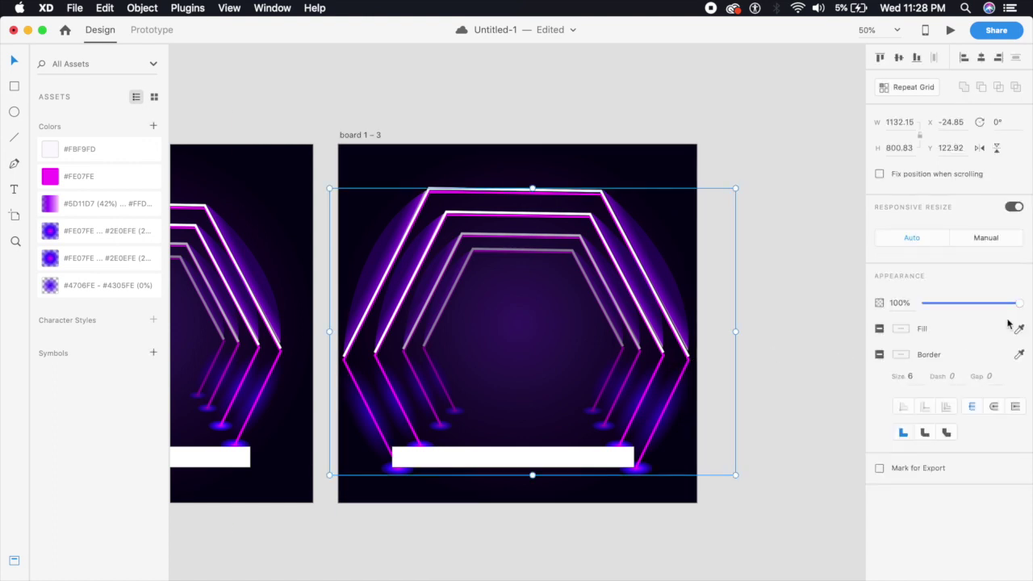
left_click_drag(1008, 307, 921, 303)
left_click(616, 301)
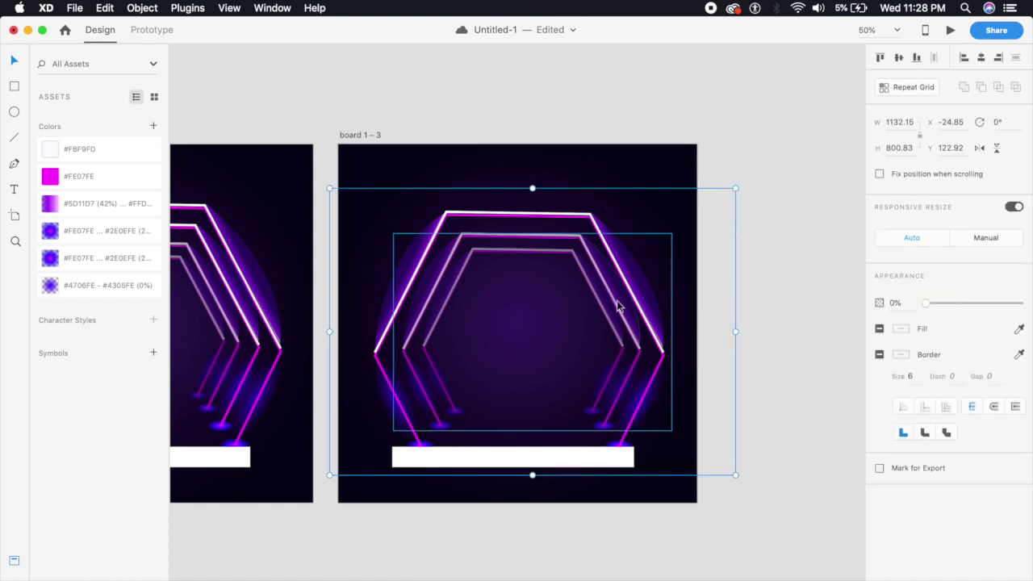
left_click_drag(991, 306, 1022, 305)
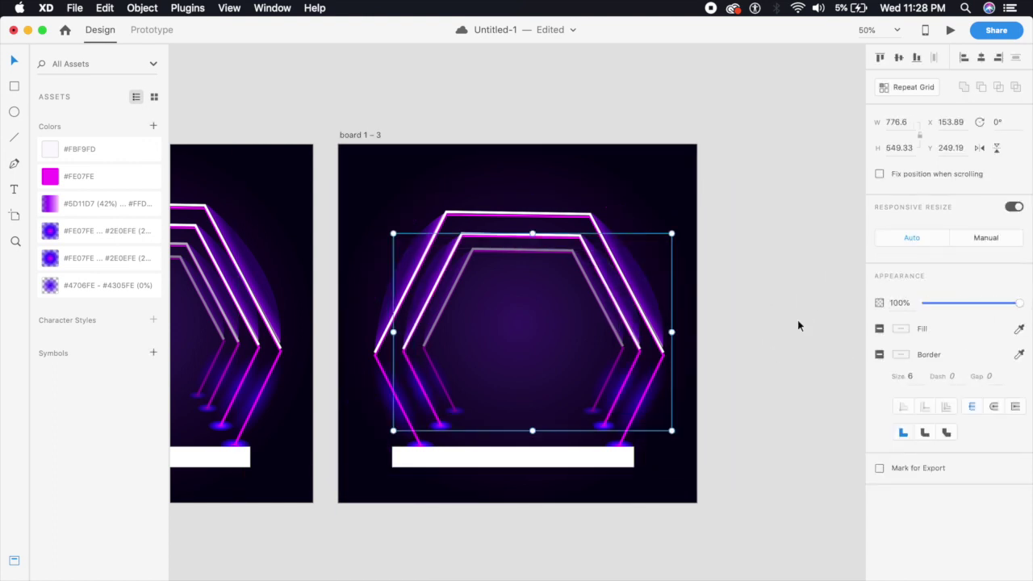
left_click(597, 300)
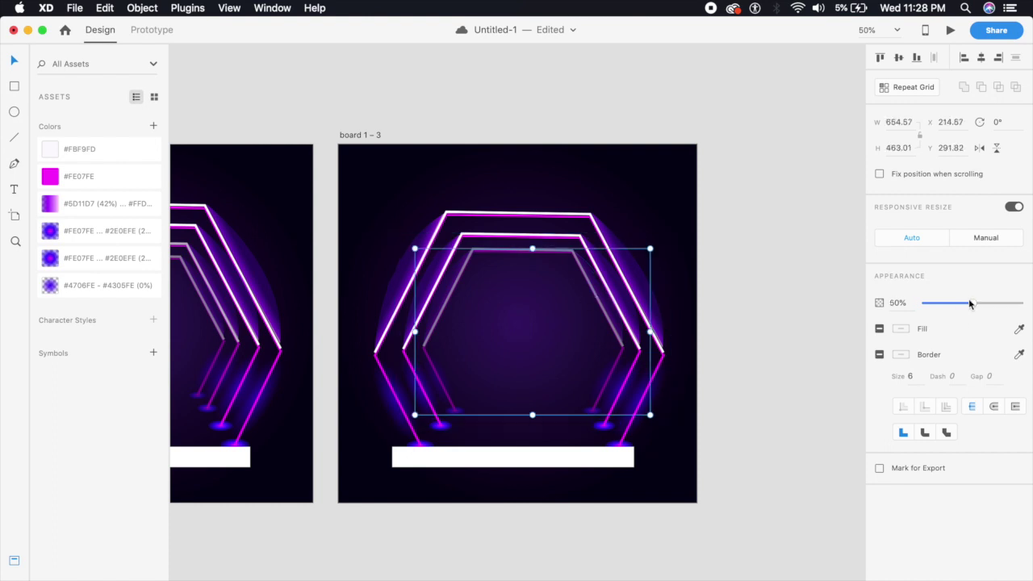
left_click_drag(969, 303, 1023, 302)
Step: Delete the white bars from the bottoms of boards 1 – 3 and 1 – 2
key("super+minus")
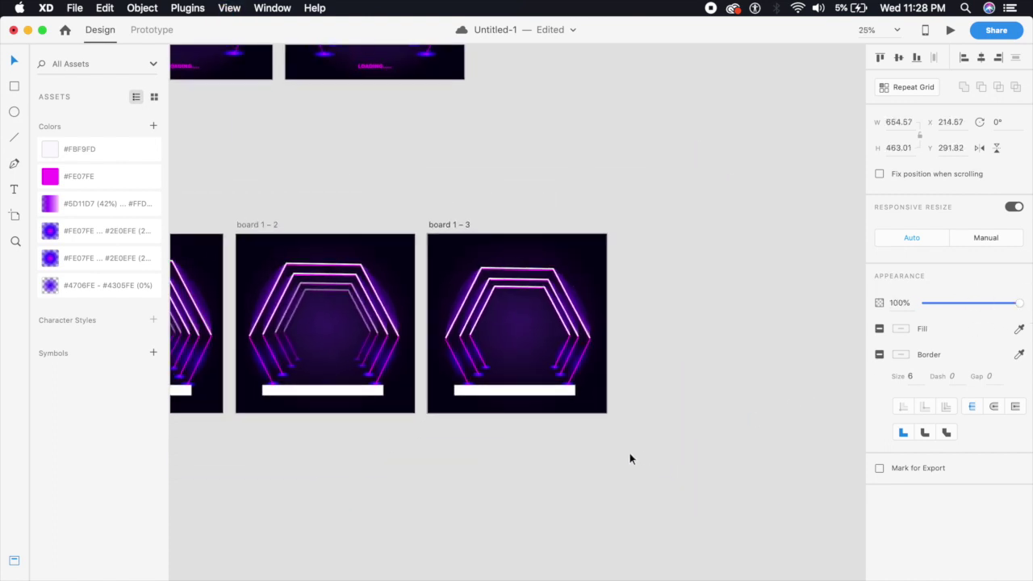
scroll(637, 440, "left", 5)
left_click(611, 380)
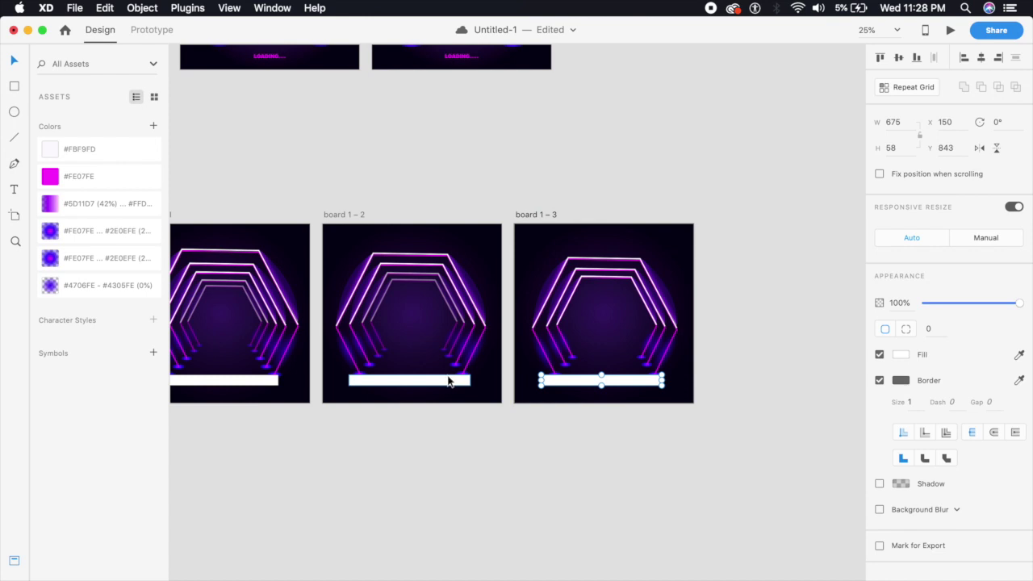
key("Delete")
left_click(428, 380)
key("Delete")
Step: Delete the white bars from boards 1 – 1 and 1, then switch to Prototype mode
left_click(201, 378)
key("Delete")
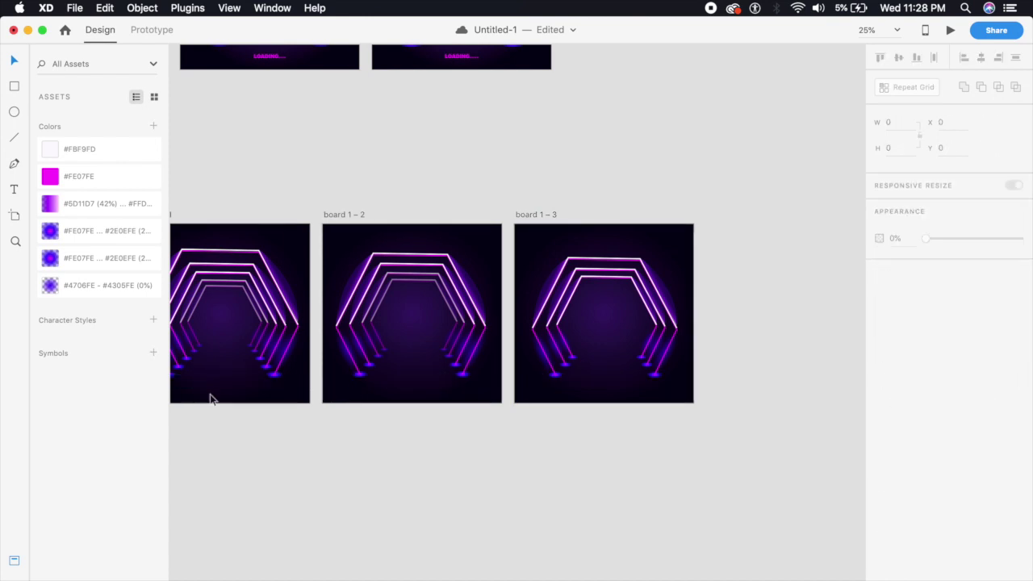
key("super+z")
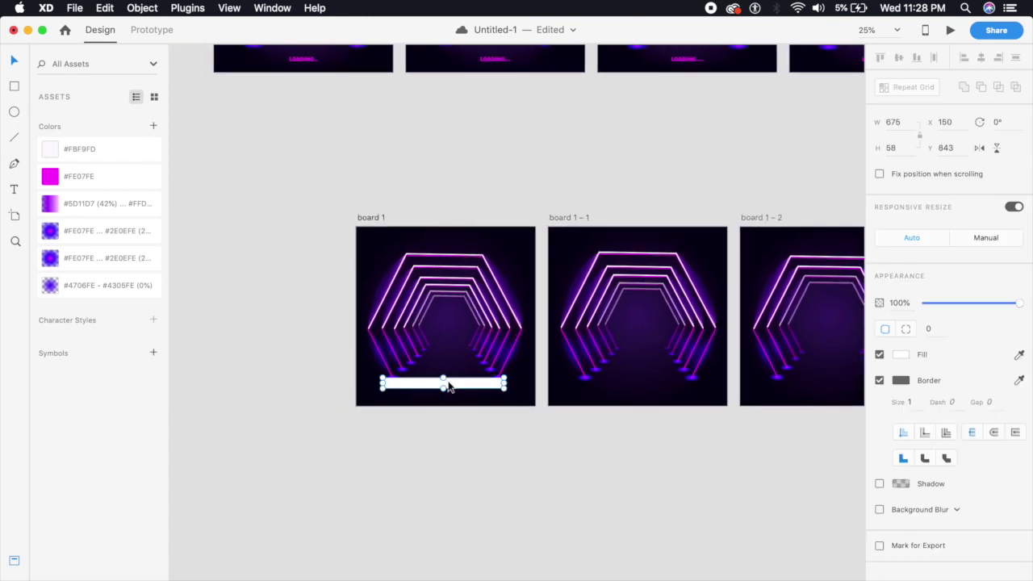
key("Delete")
key("super+equal")
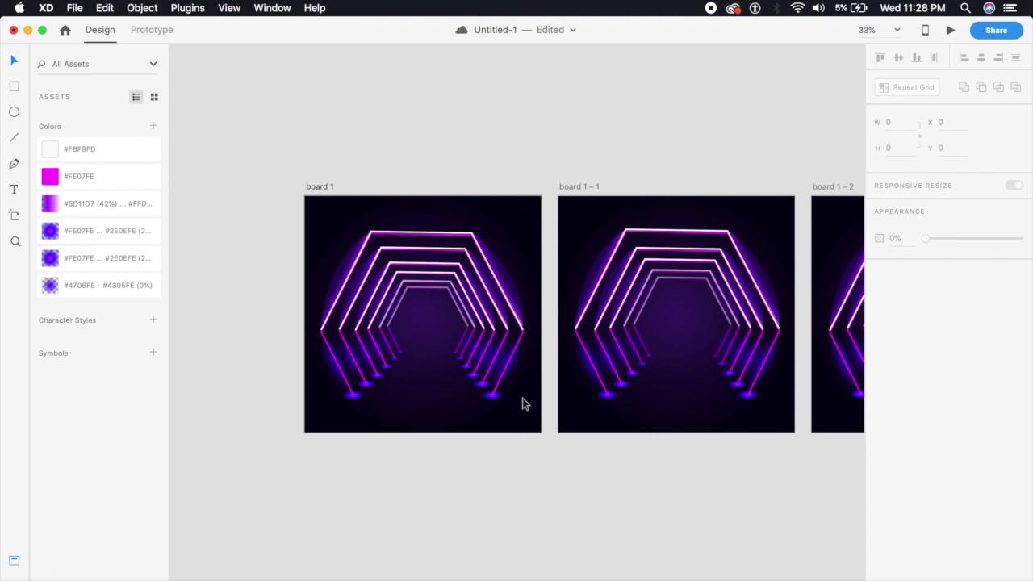
left_click(154, 30)
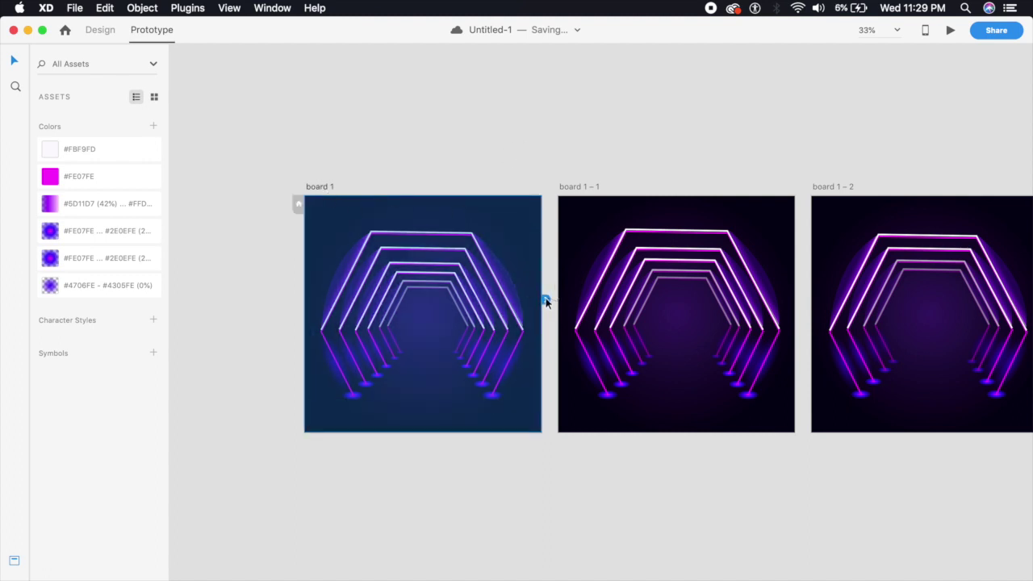
Step: Wire board 1 to 1 – 1: Time trigger, 0.5 s delay, Auto-Animate lasting 0.5 s
left_click_drag(546, 301, 665, 284)
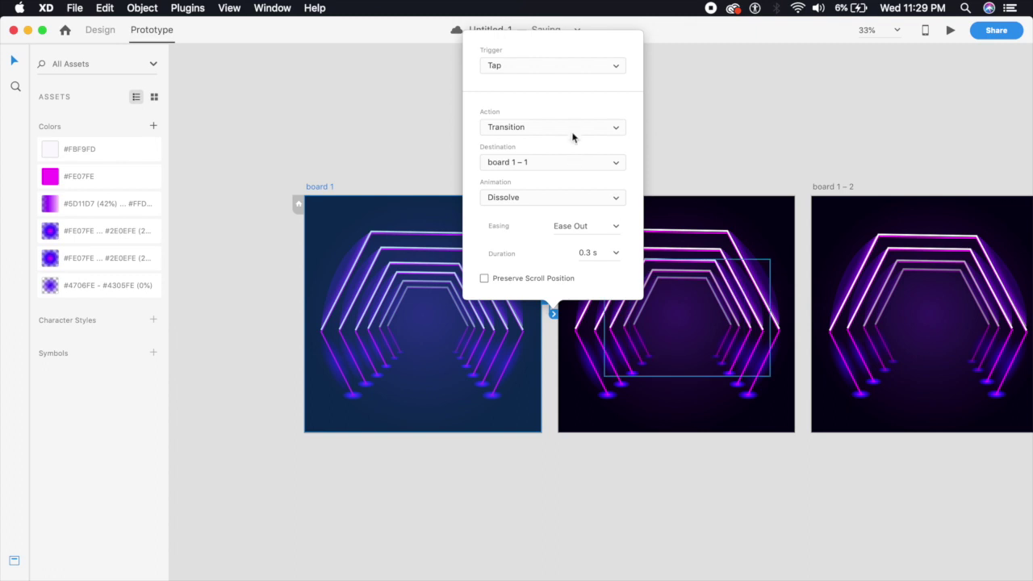
left_click(601, 64)
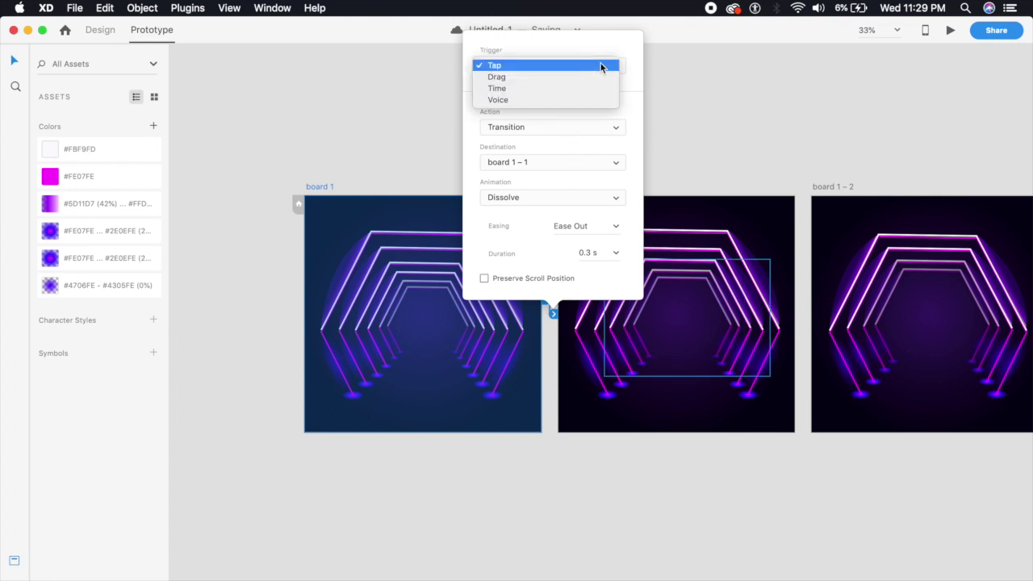
left_click(590, 90)
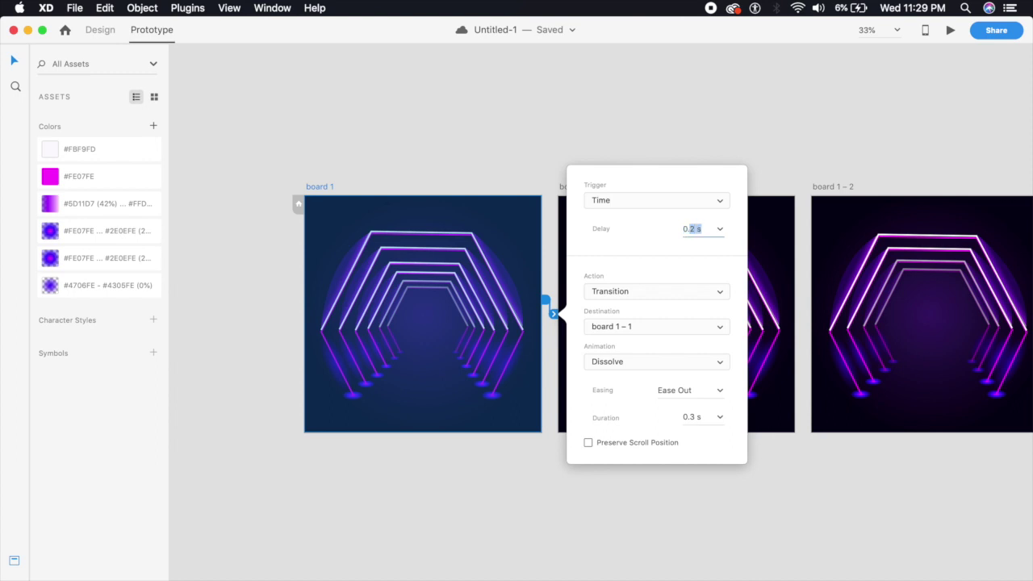
type("5")
key("Return")
left_click(691, 292)
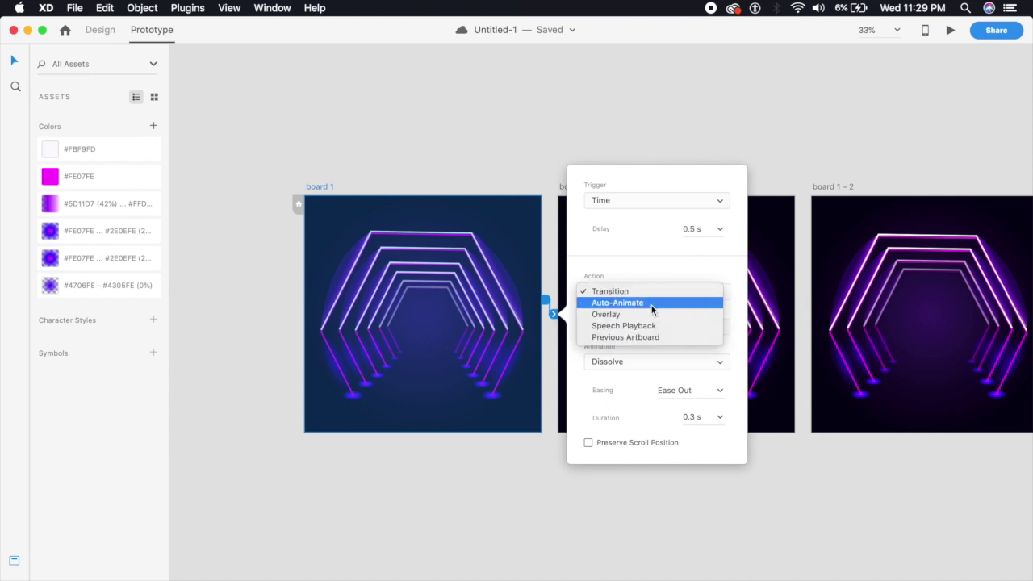
left_click(652, 303)
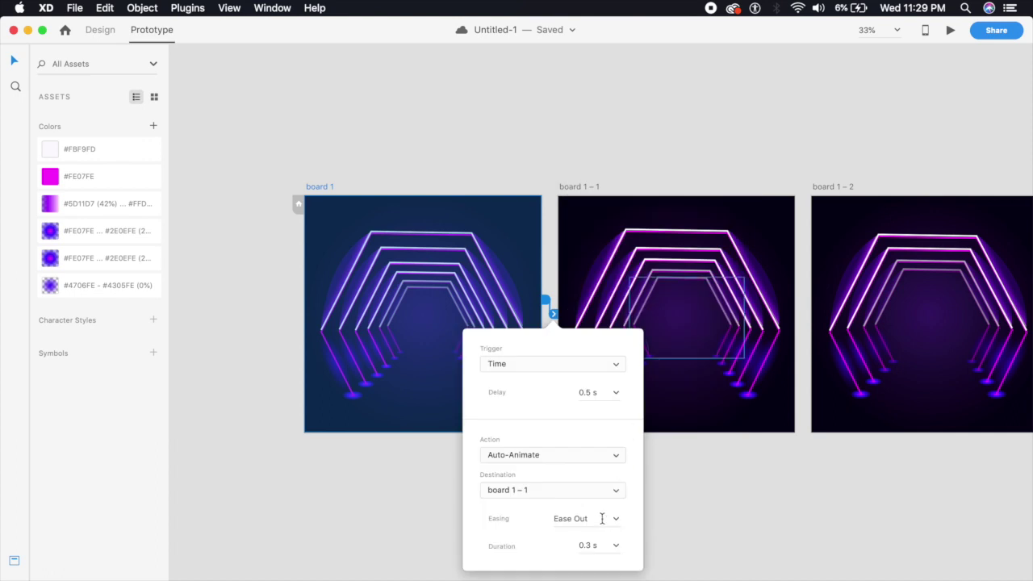
left_click(602, 544)
left_click(599, 210)
Step: Link board 1 – 1 to 1 – 2 and 1 – 2 to 1 – 3 with timed auto-animate
scroll(557, 226, "right", 3)
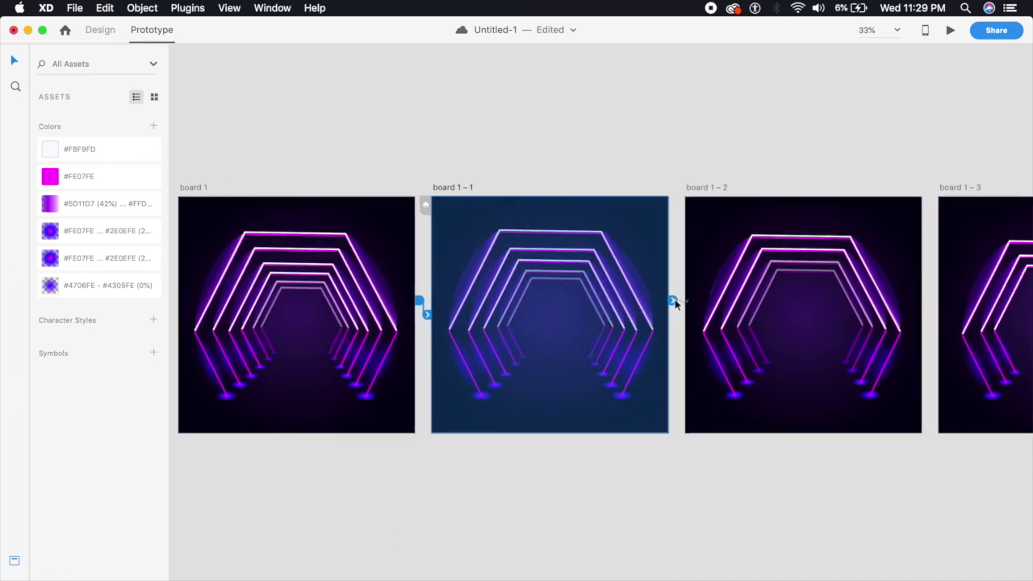
left_click_drag(673, 300, 741, 298)
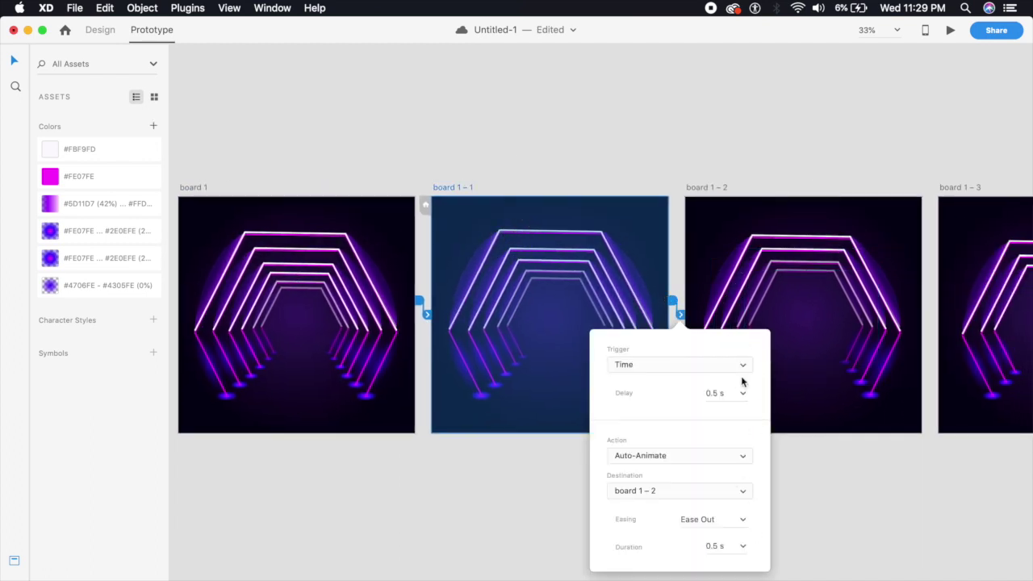
left_click(727, 393)
left_click(826, 100)
scroll(588, 226, "right", 6)
left_click(608, 226)
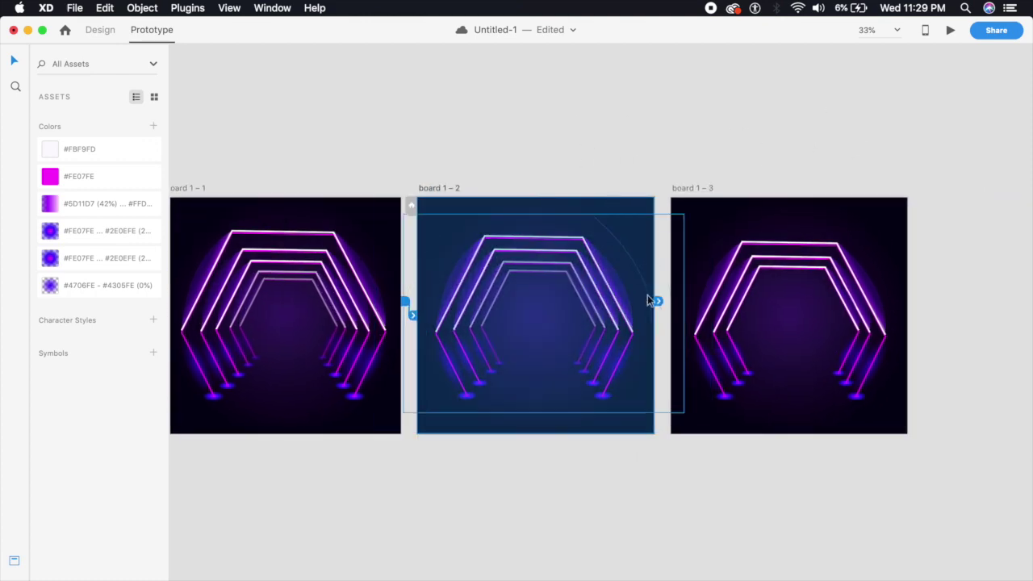
left_click_drag(658, 301, 900, 256)
left_click(825, 226)
Step: Link board 1 – 3 back to board 1 to close the loop, then select board 1
key("super+minus")
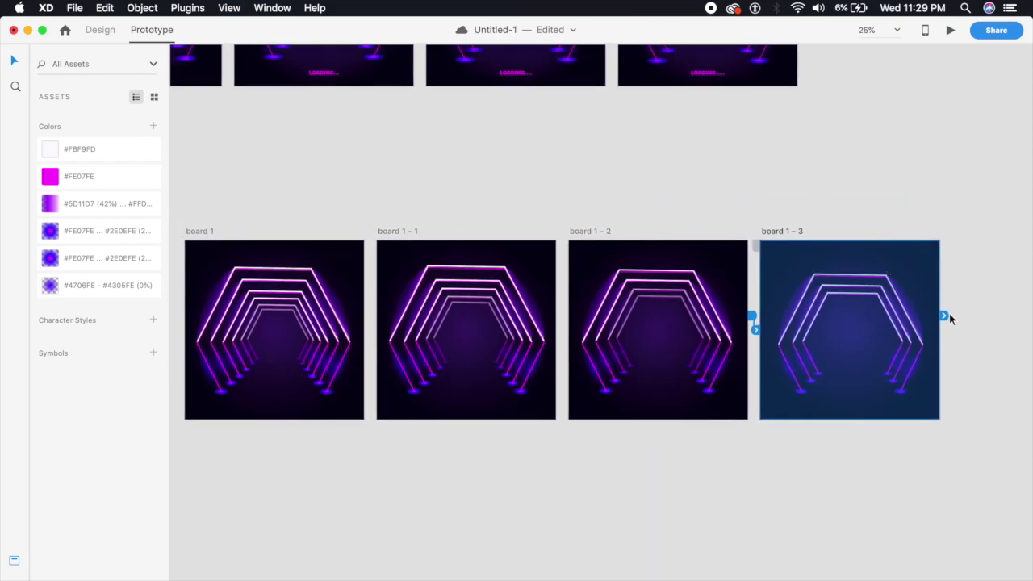
left_click_drag(949, 317, 283, 355)
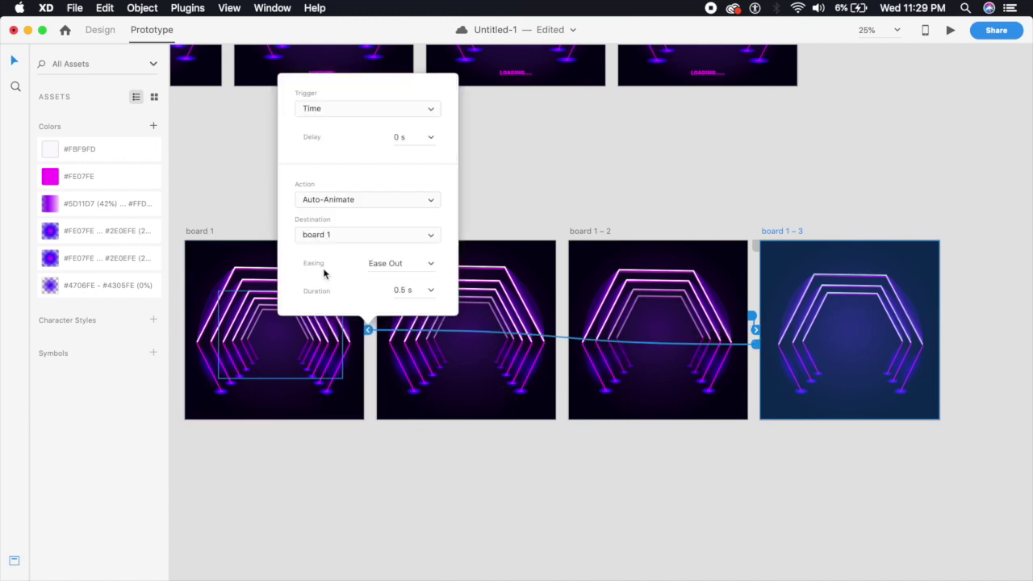
left_click(291, 401)
left_click_drag(291, 401, 509, 422)
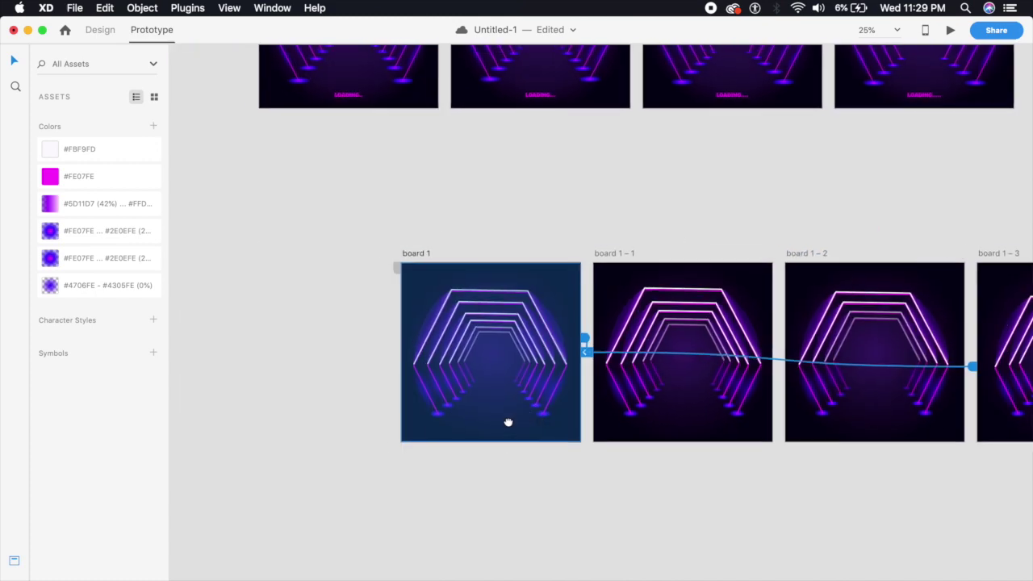
key("super+plus")
left_click(512, 421)
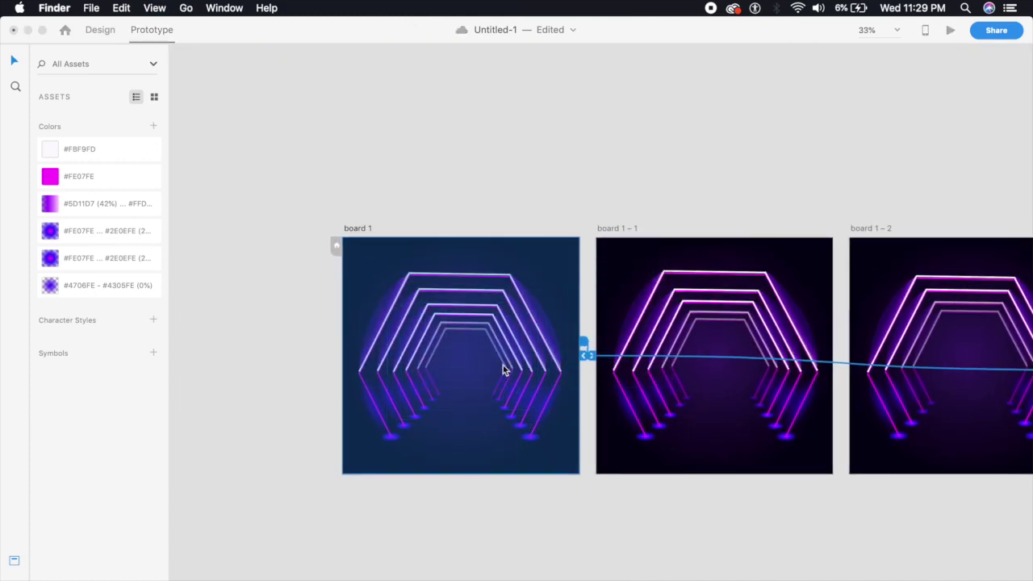
Step: Launch Desktop Preview to play the looping tunnel zoom from board 1
left_click(950, 32)
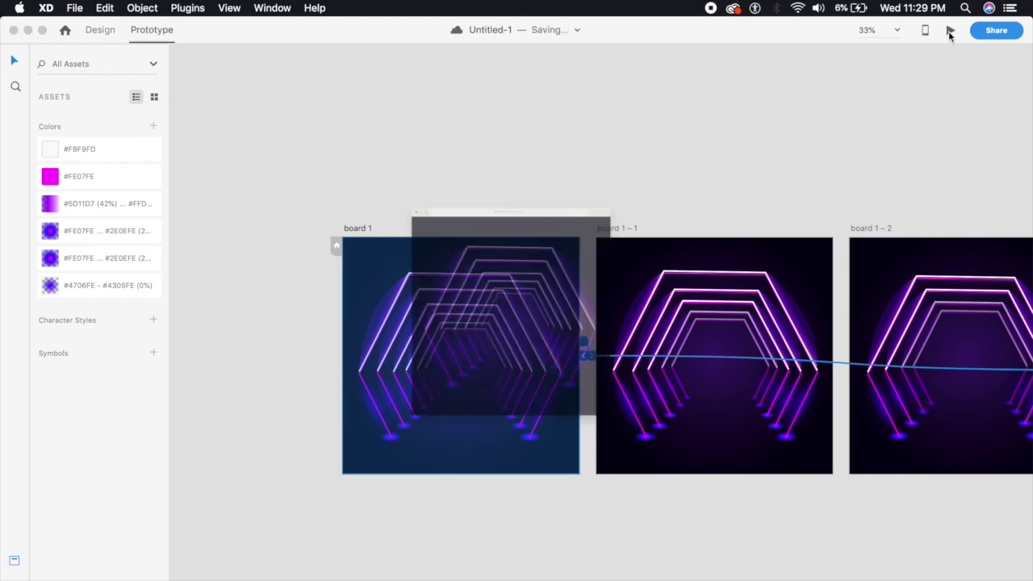